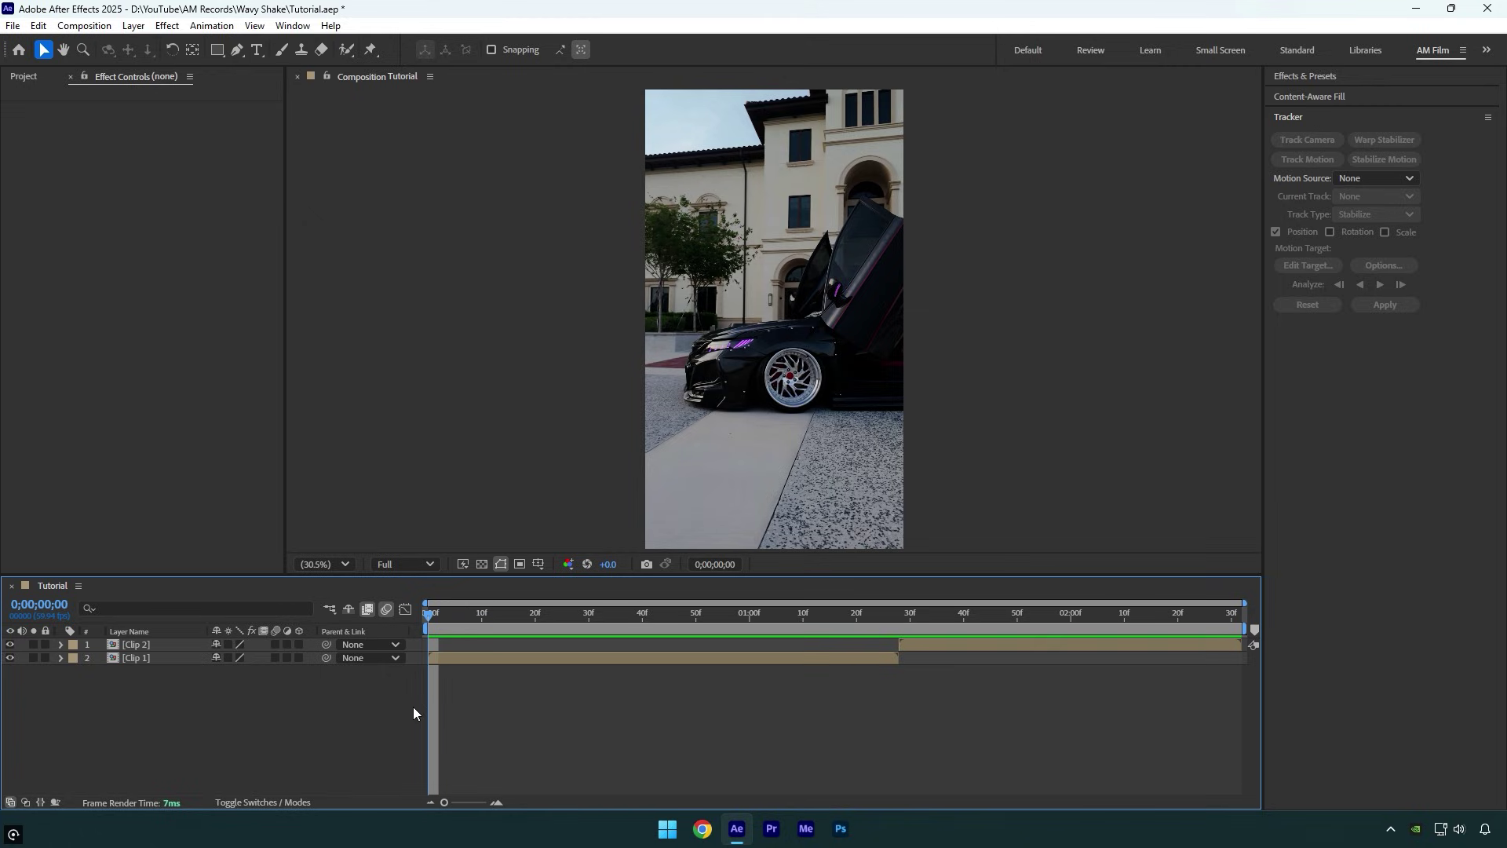
Create an adjustment layer, trim it to 30 frames, and align it with Clip 2's start
right_click(253, 711)
mouse_move(342, 520)
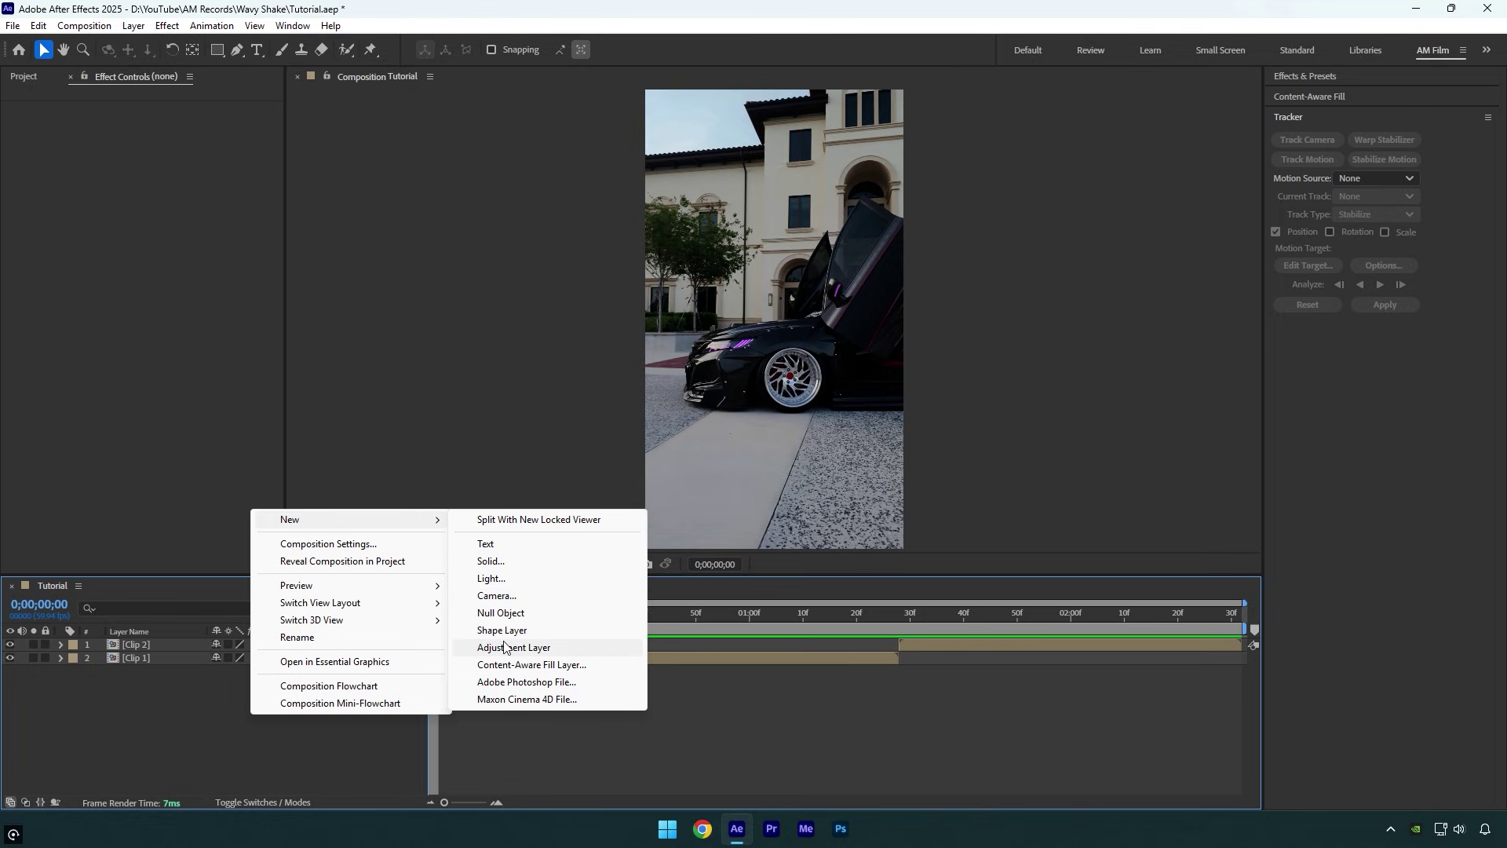
click(506, 646)
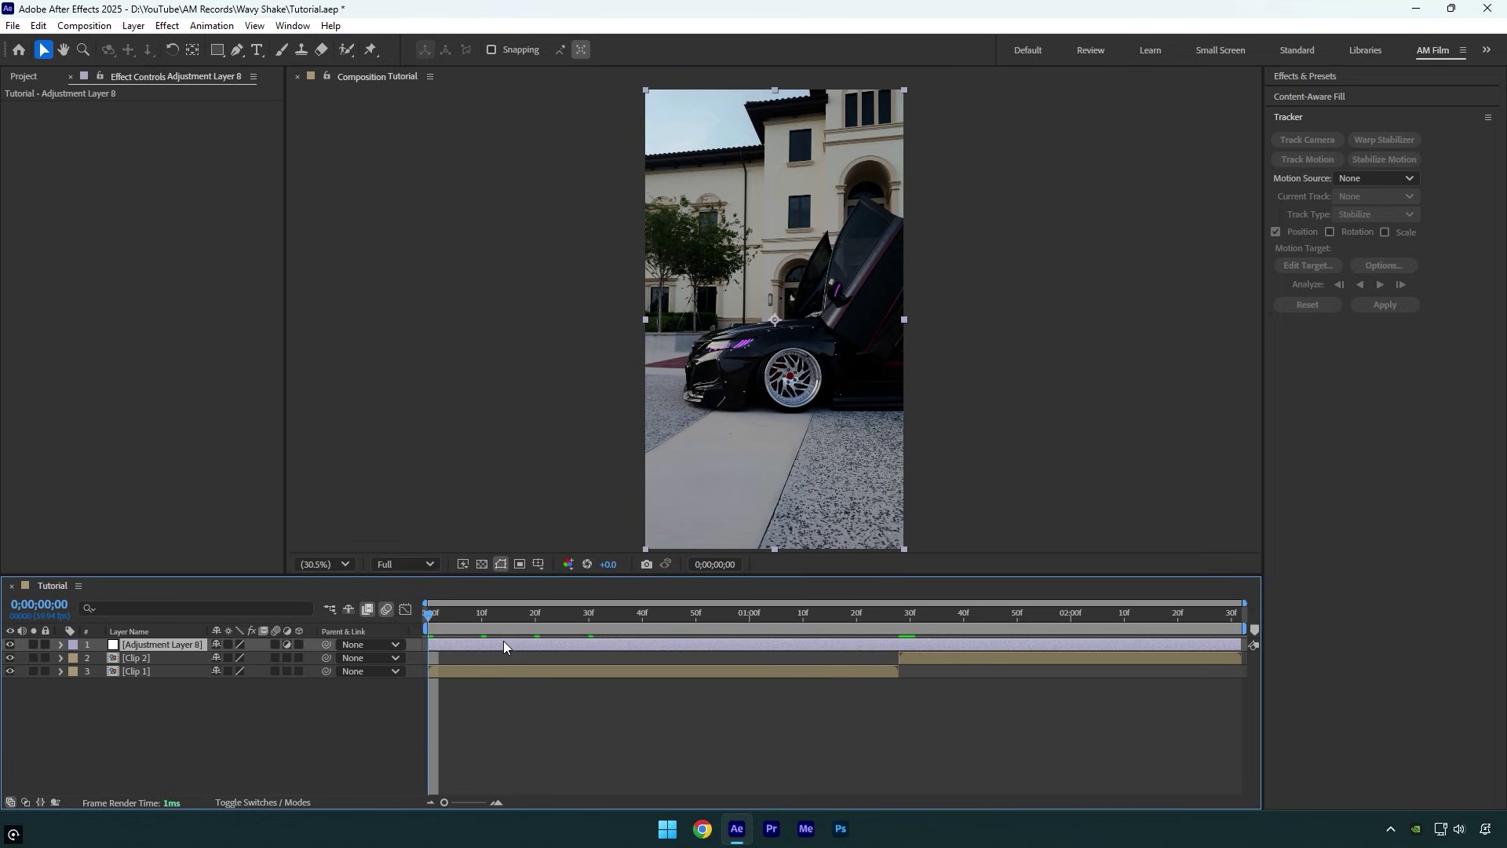
key(shift+Page_Down)
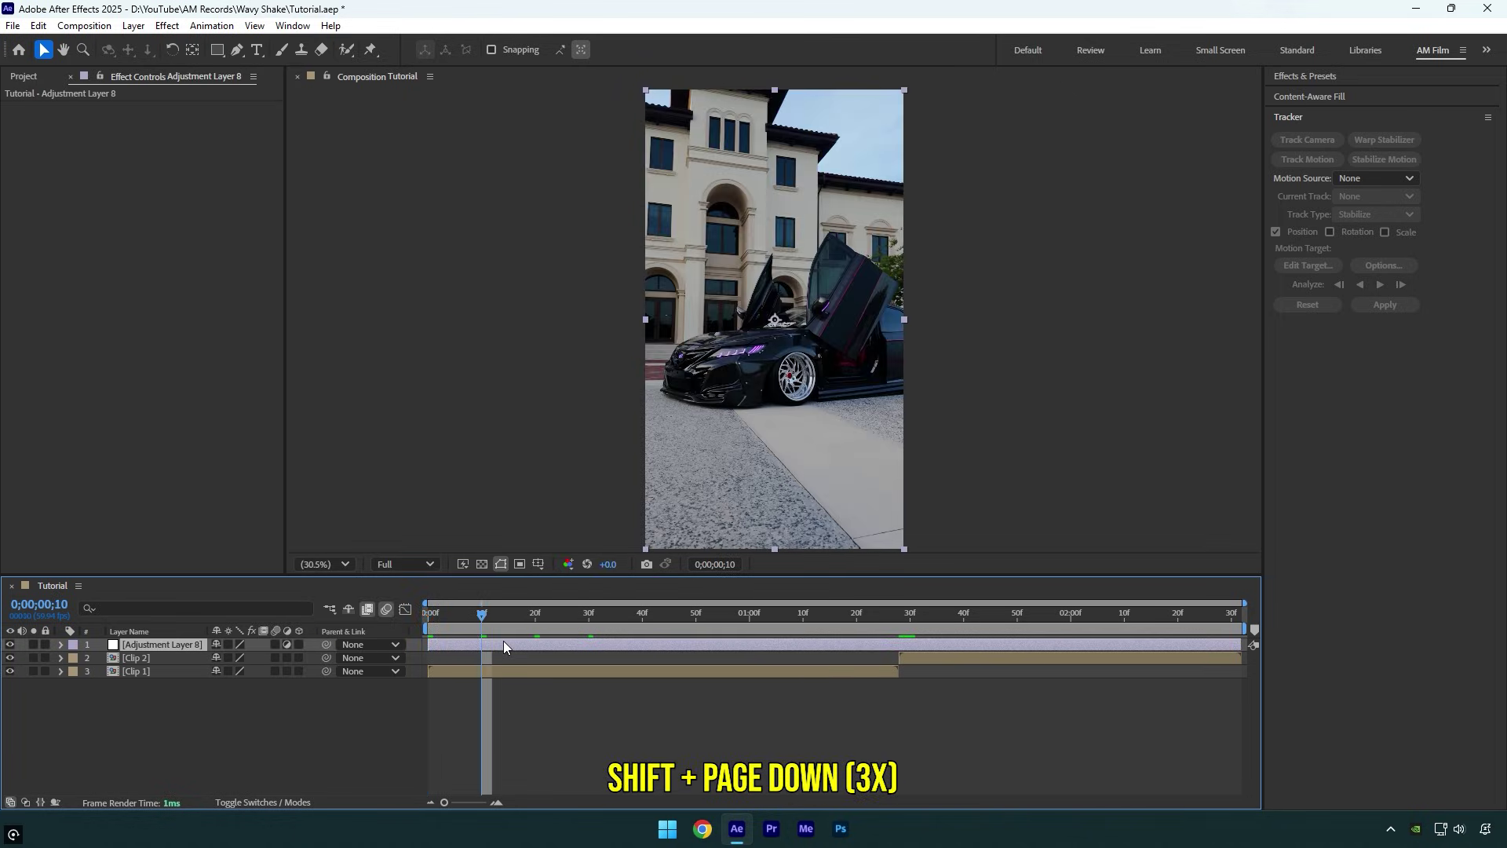
key(shift+Page_Down)
key(shift+Page_Down)
key(ctrl+shift+d)
key(Delete)
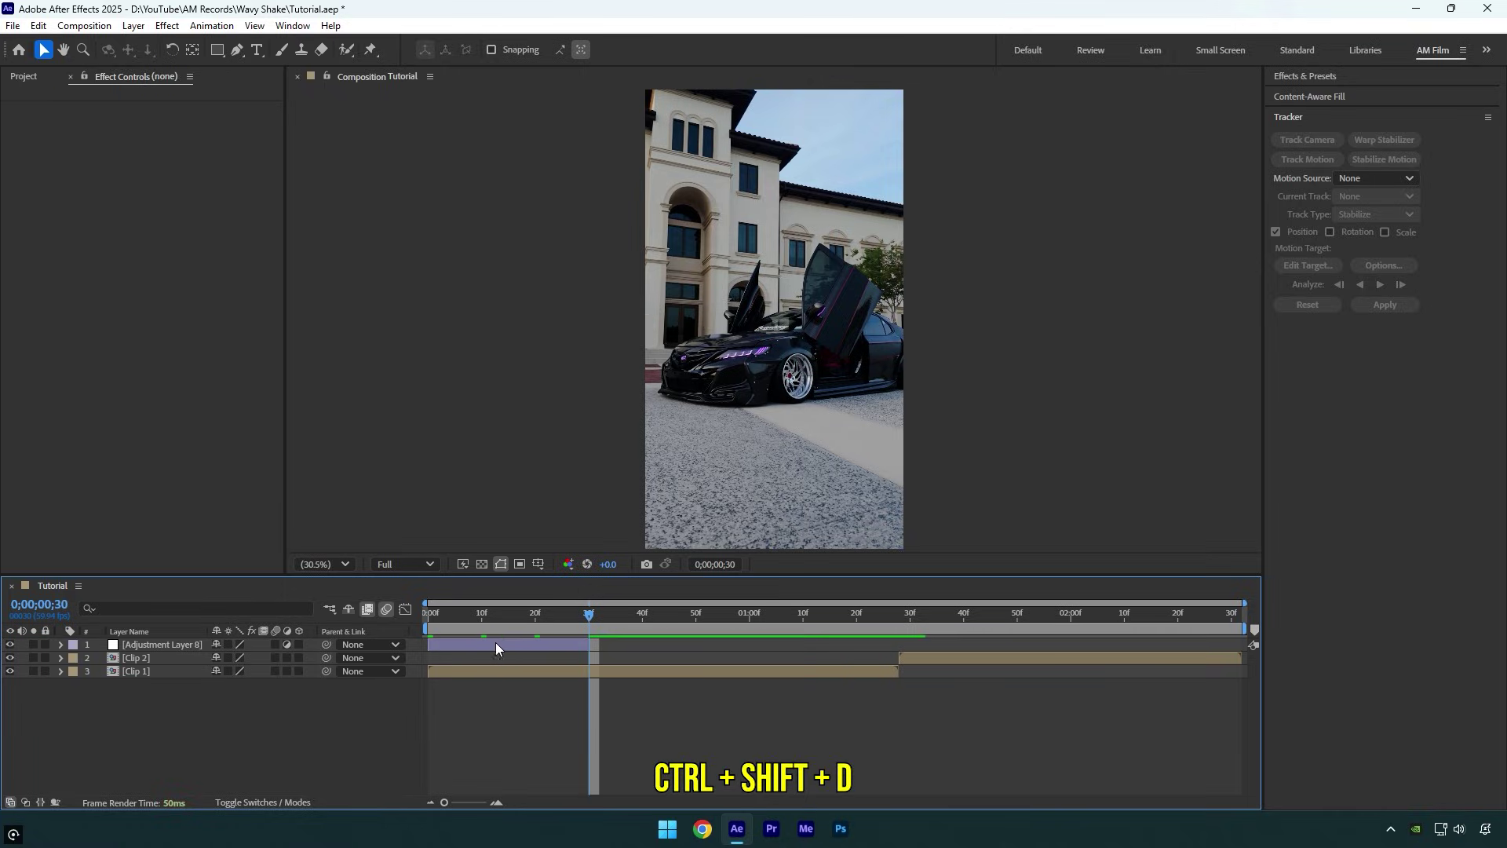
drag(496, 642, 937, 642)
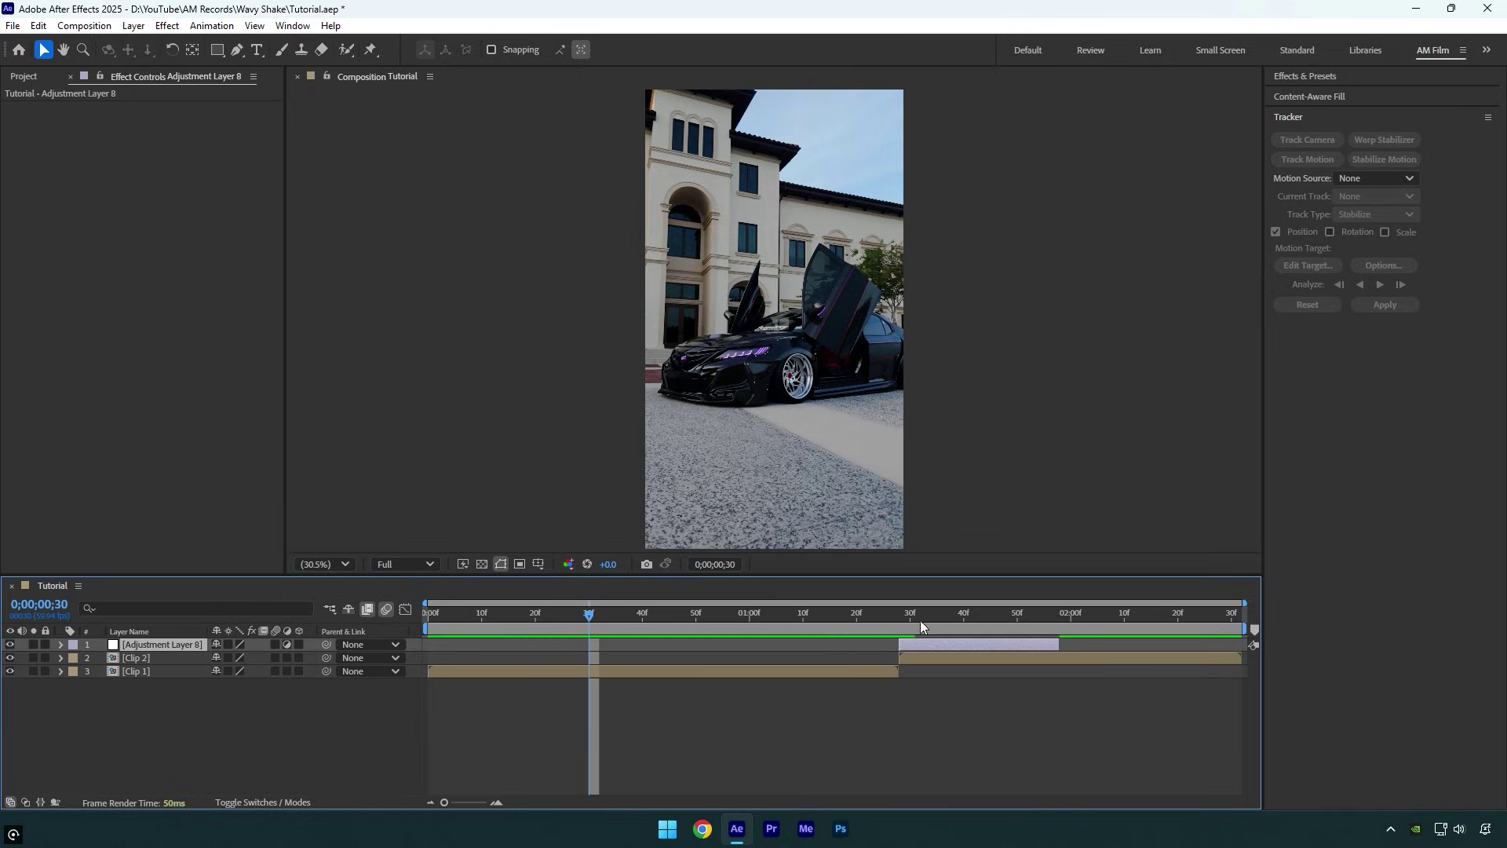
click(900, 624)
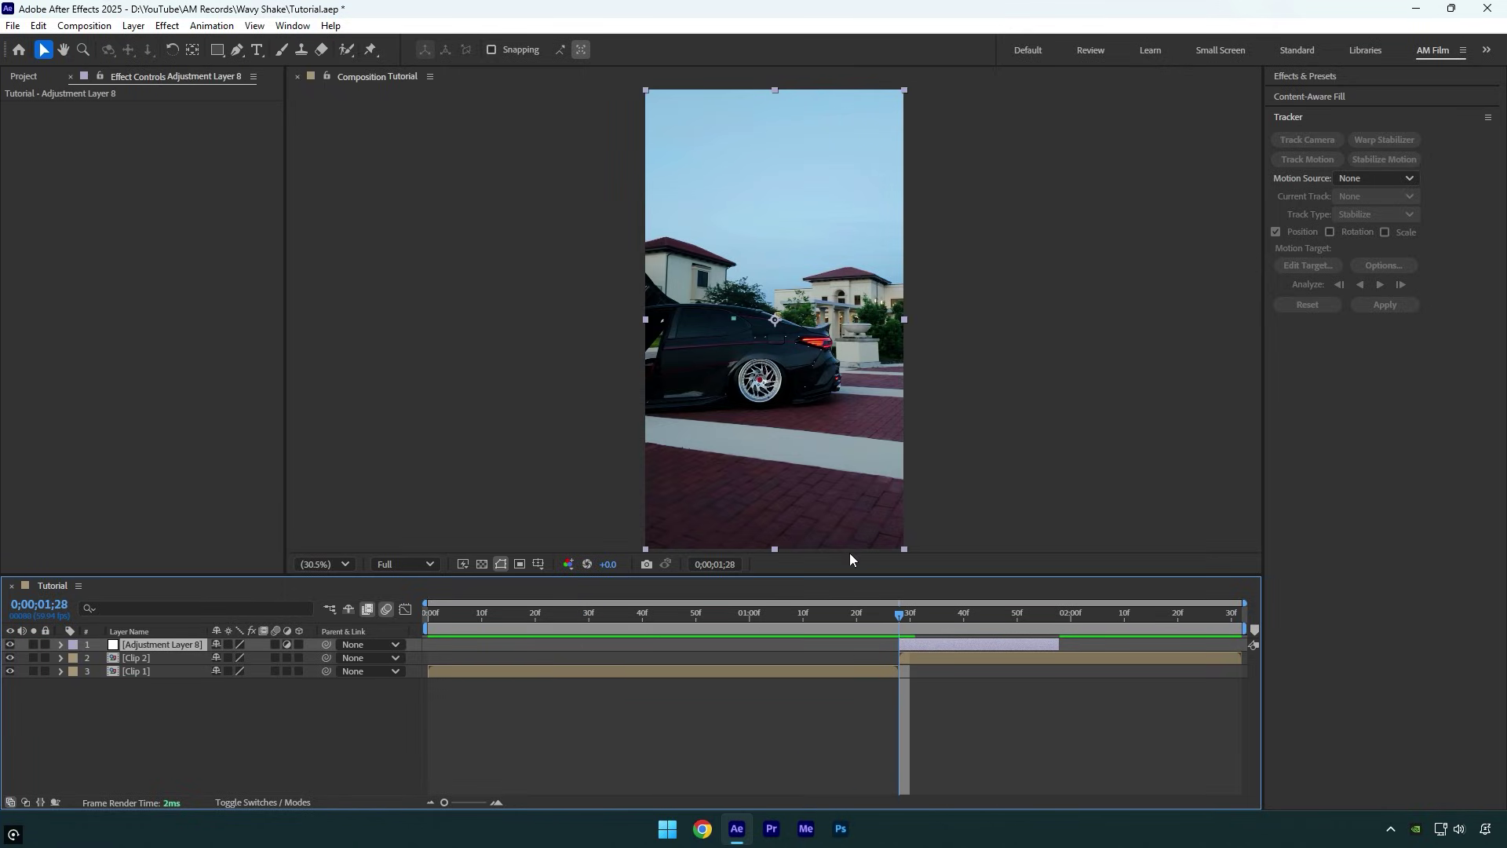
Apply Motion Tile and shift its Tile Center down at 1;28
key(ctrl+space)
text(motio)
key(Return)
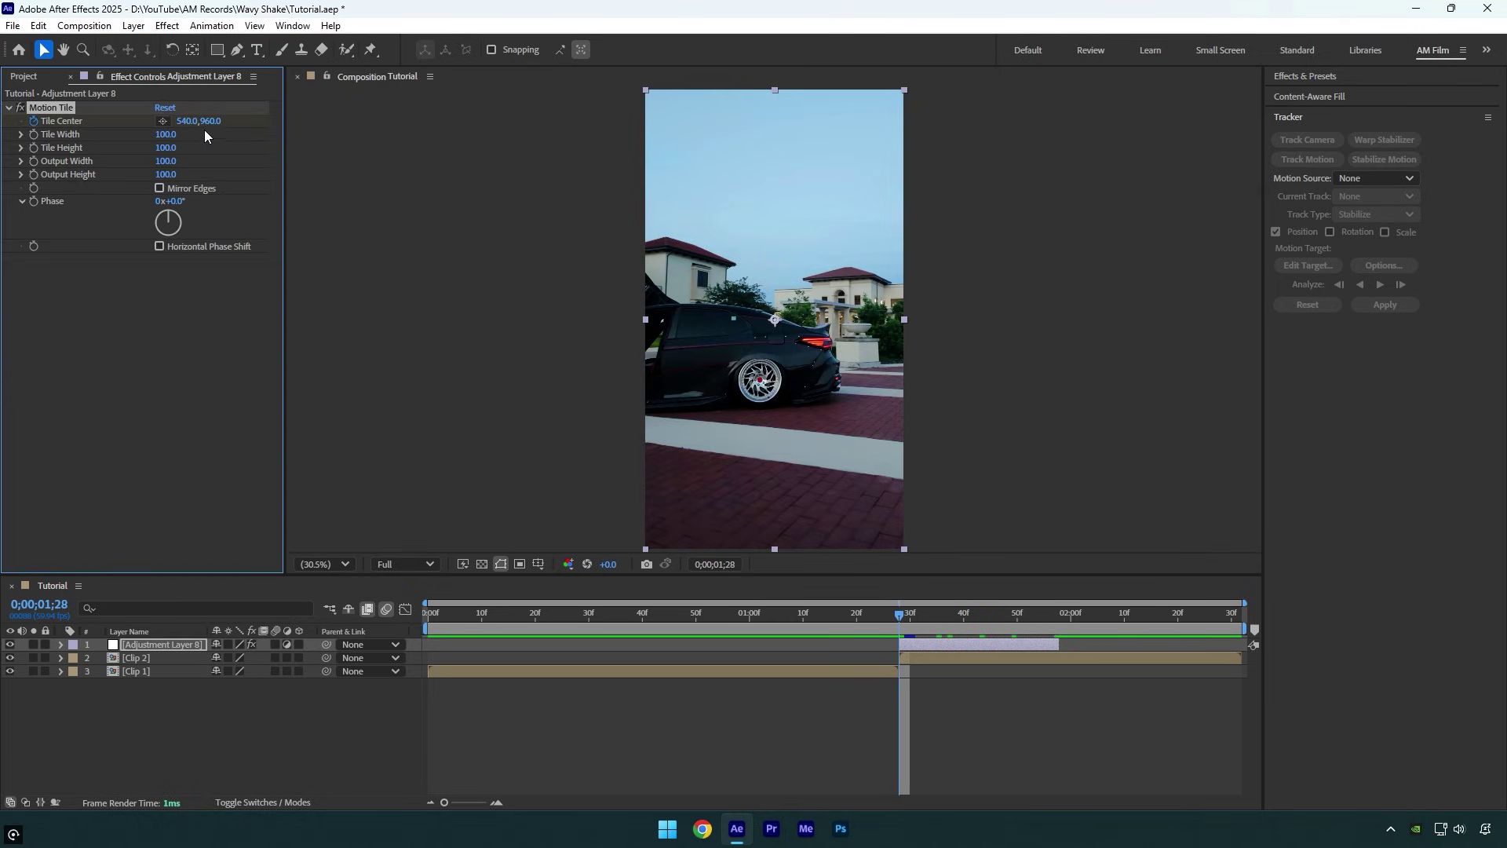
drag(209, 121, 279, 267)
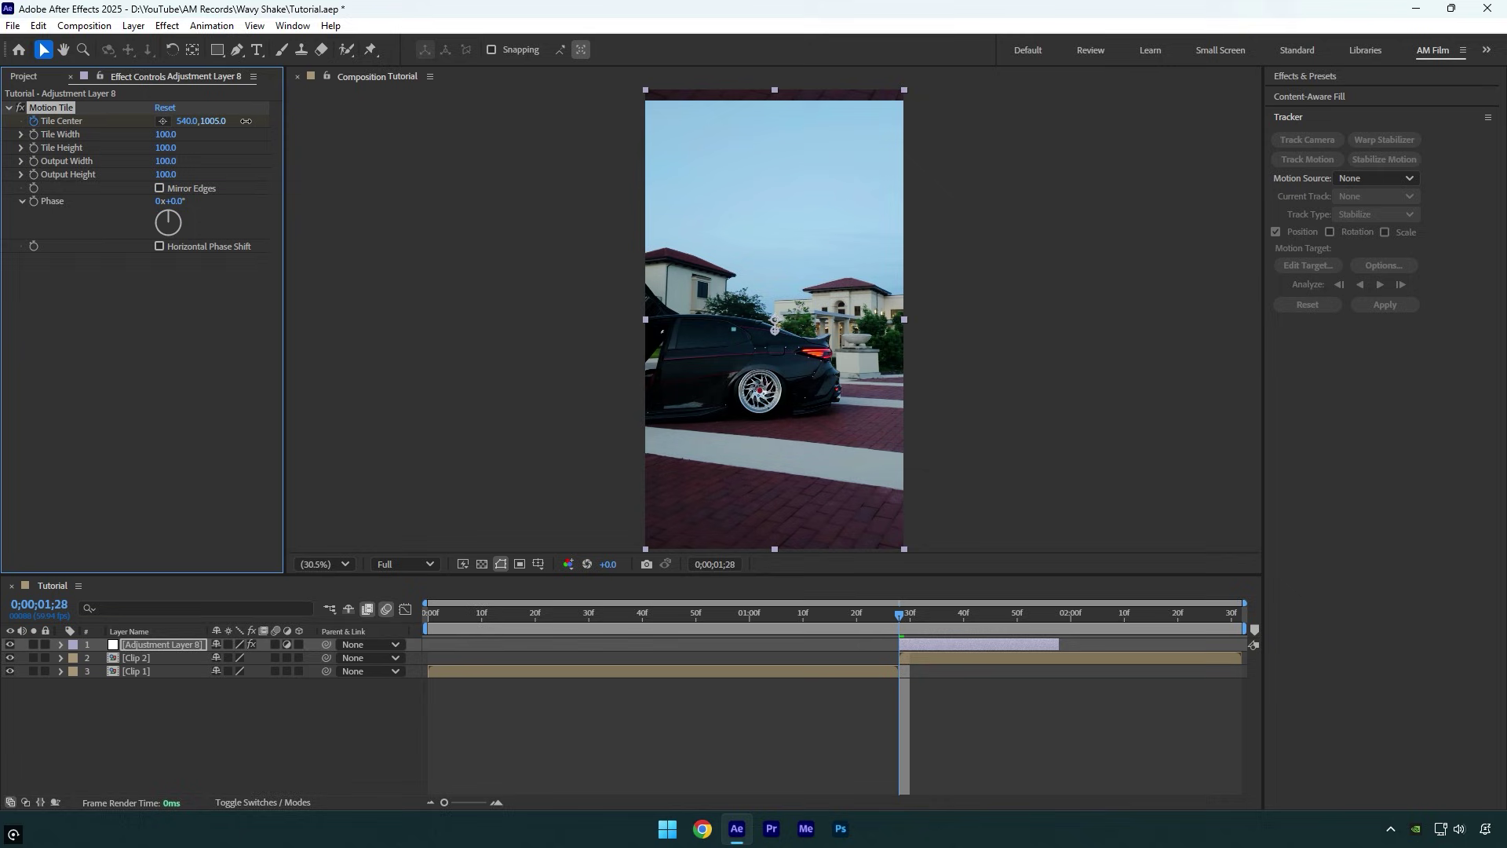
Keyframe Tile Center up at 1;35, down at 1;43, and reset it at 1;58
drag(896, 626, 938, 611)
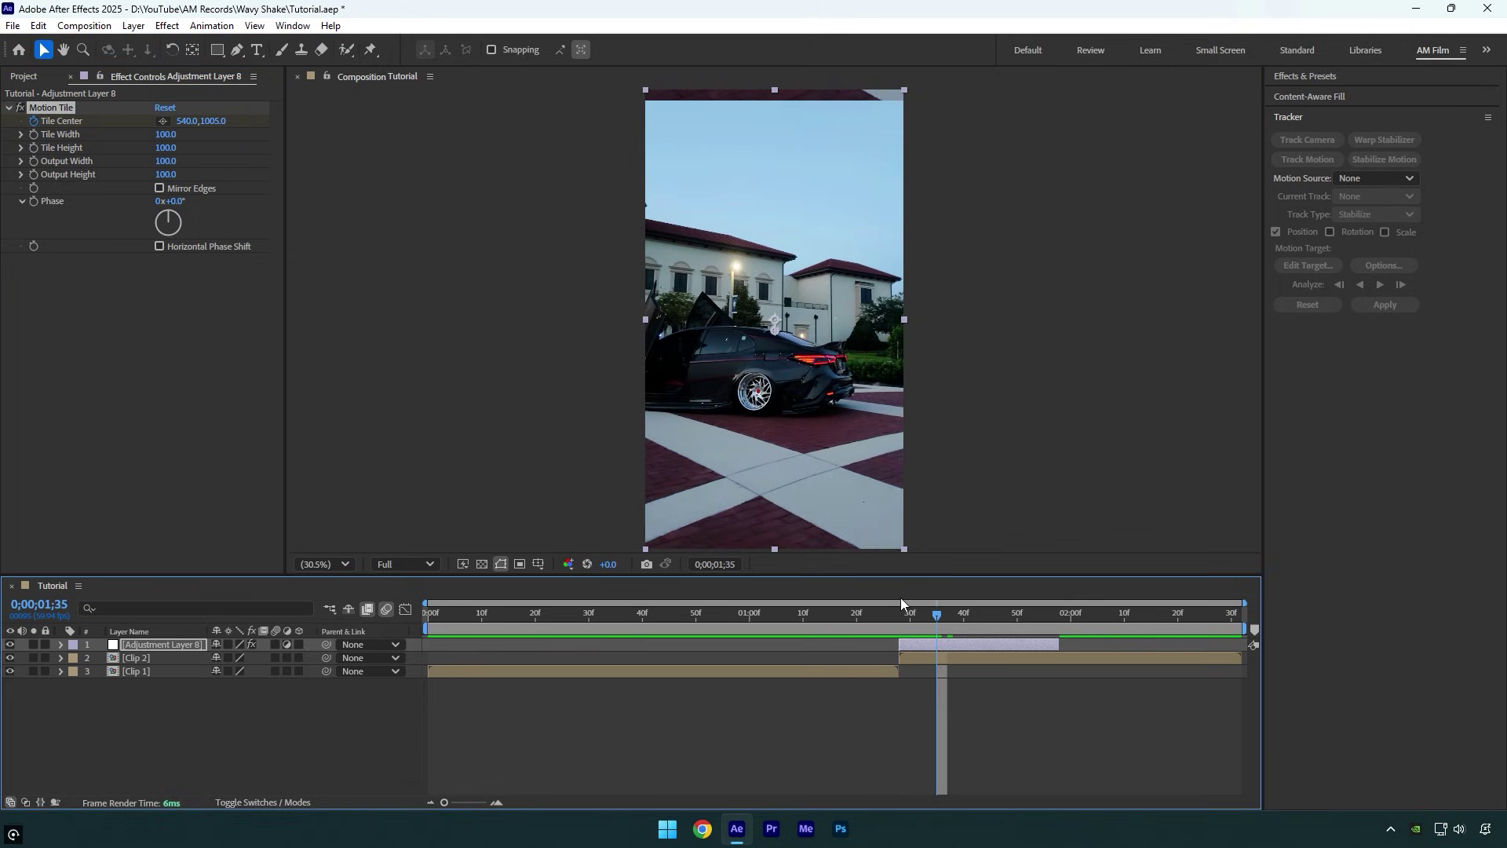
drag(217, 123, 138, 142)
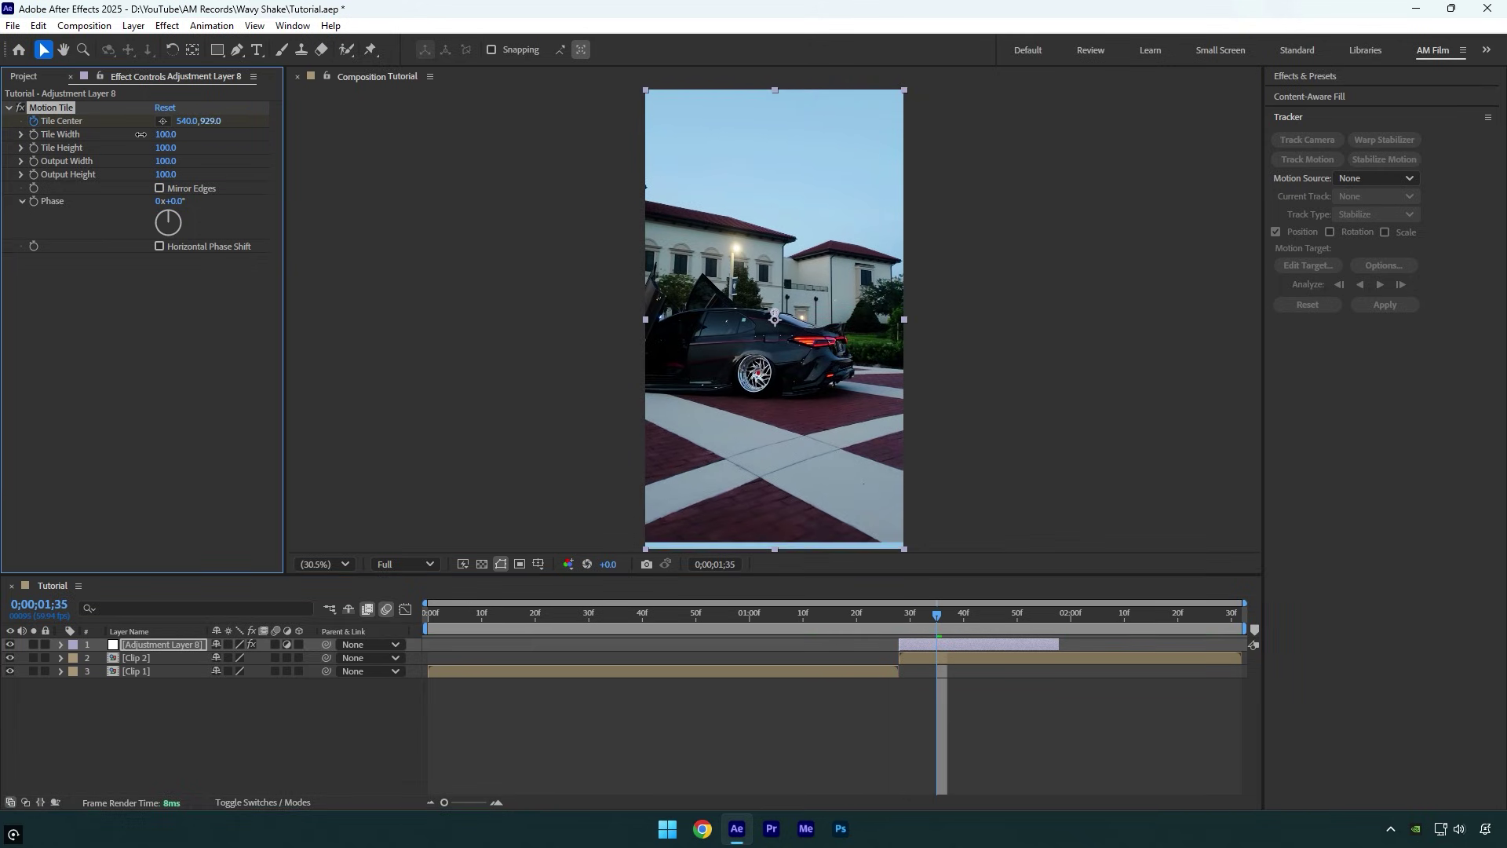
drag(952, 615, 982, 614)
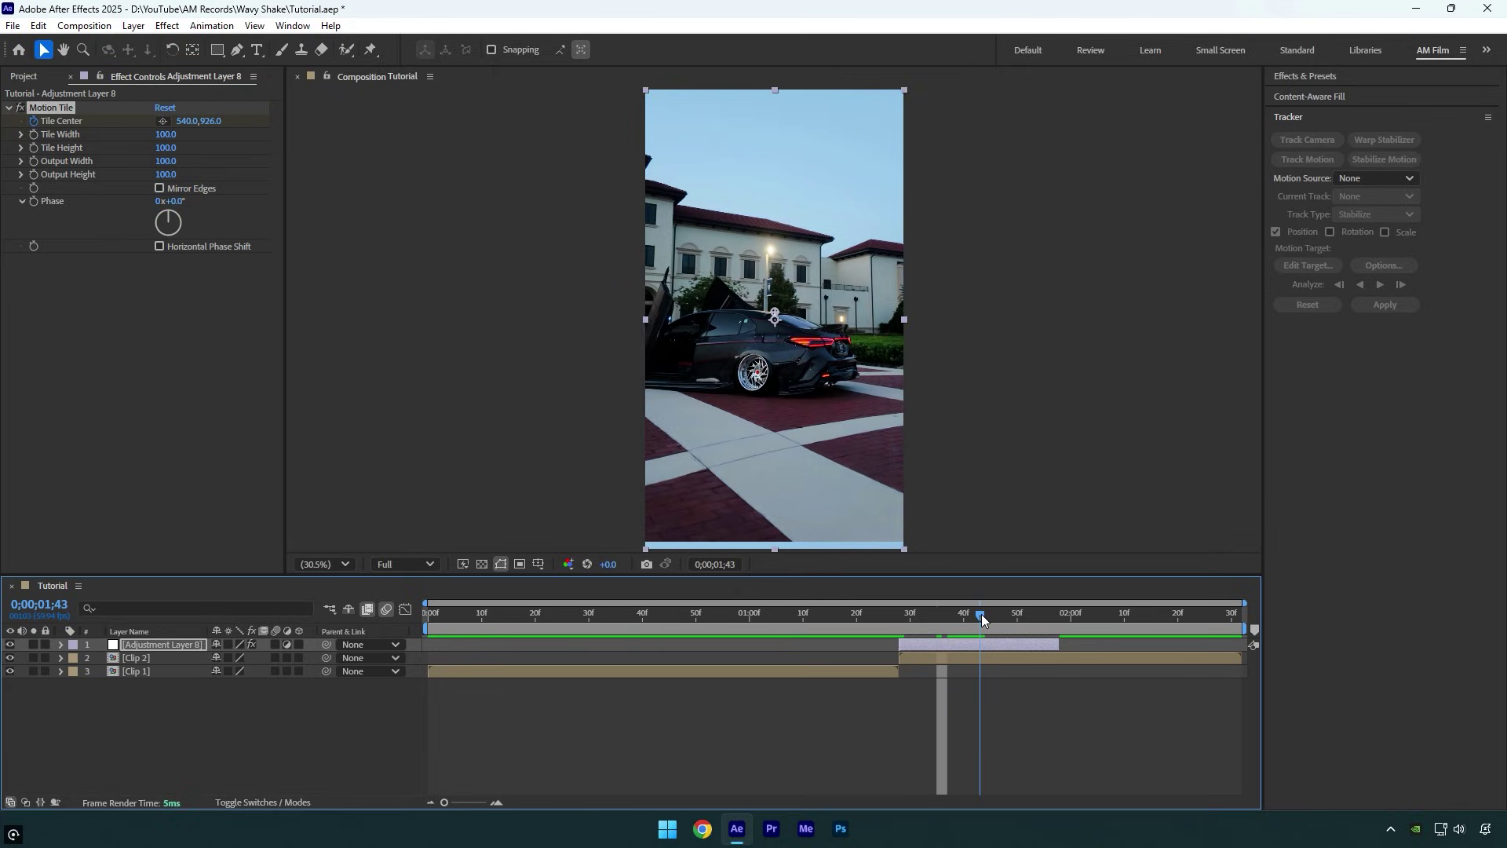
drag(210, 122, 251, 142)
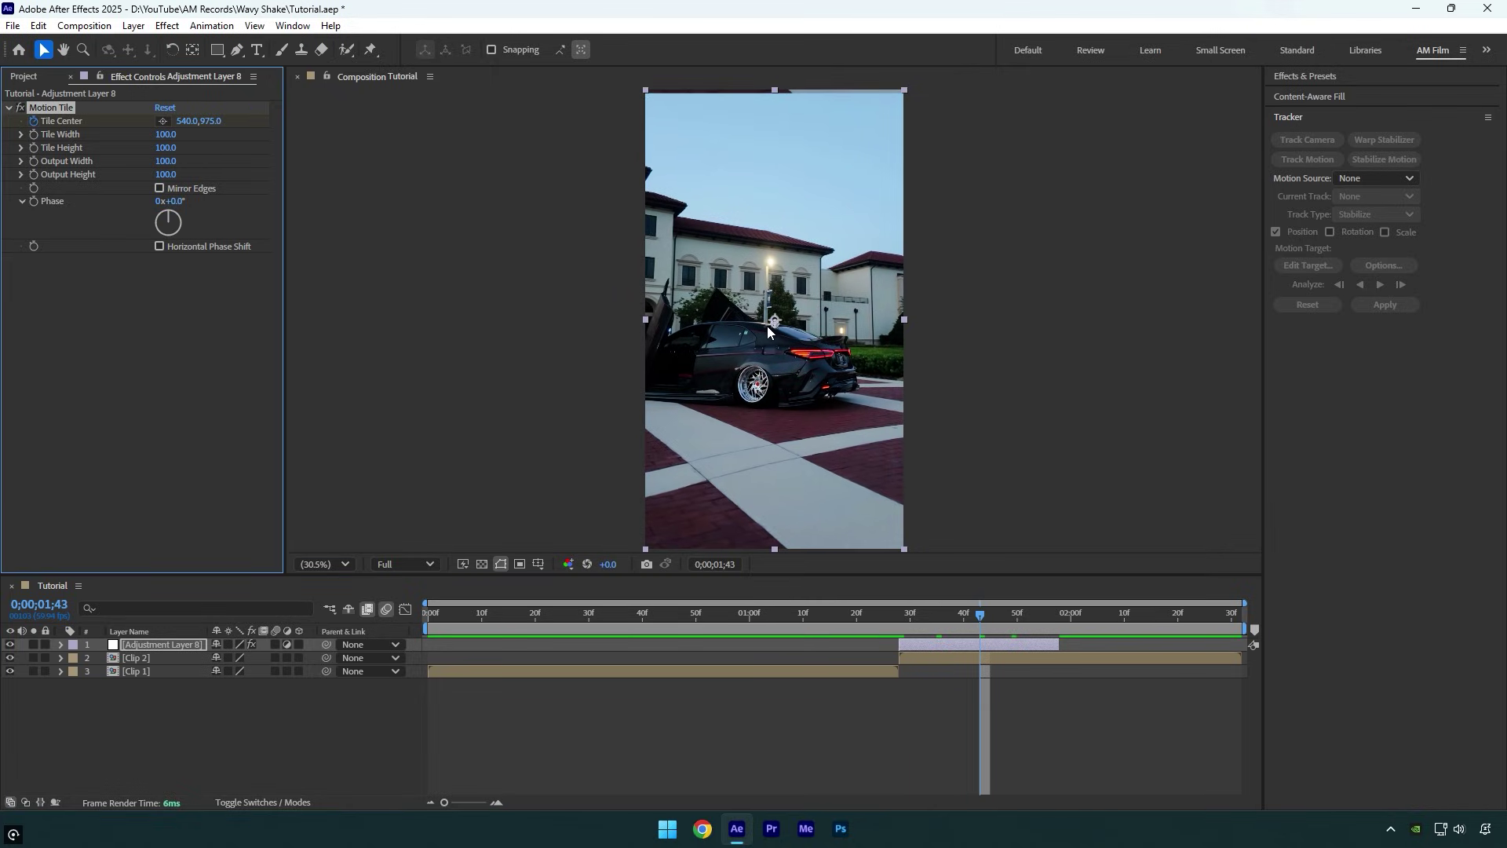
drag(1049, 618, 1061, 616)
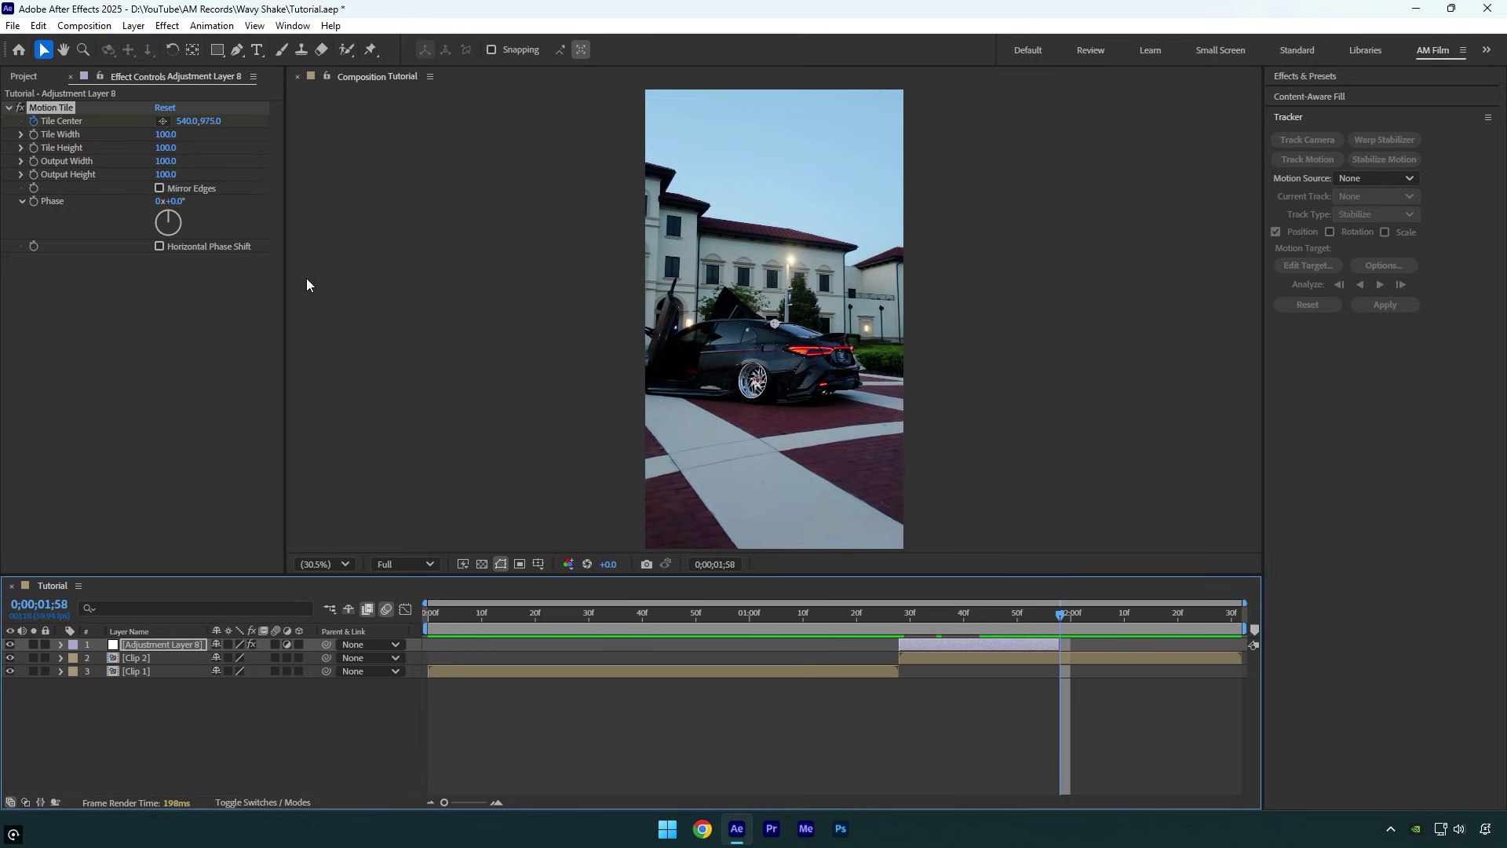
right_click(70, 124)
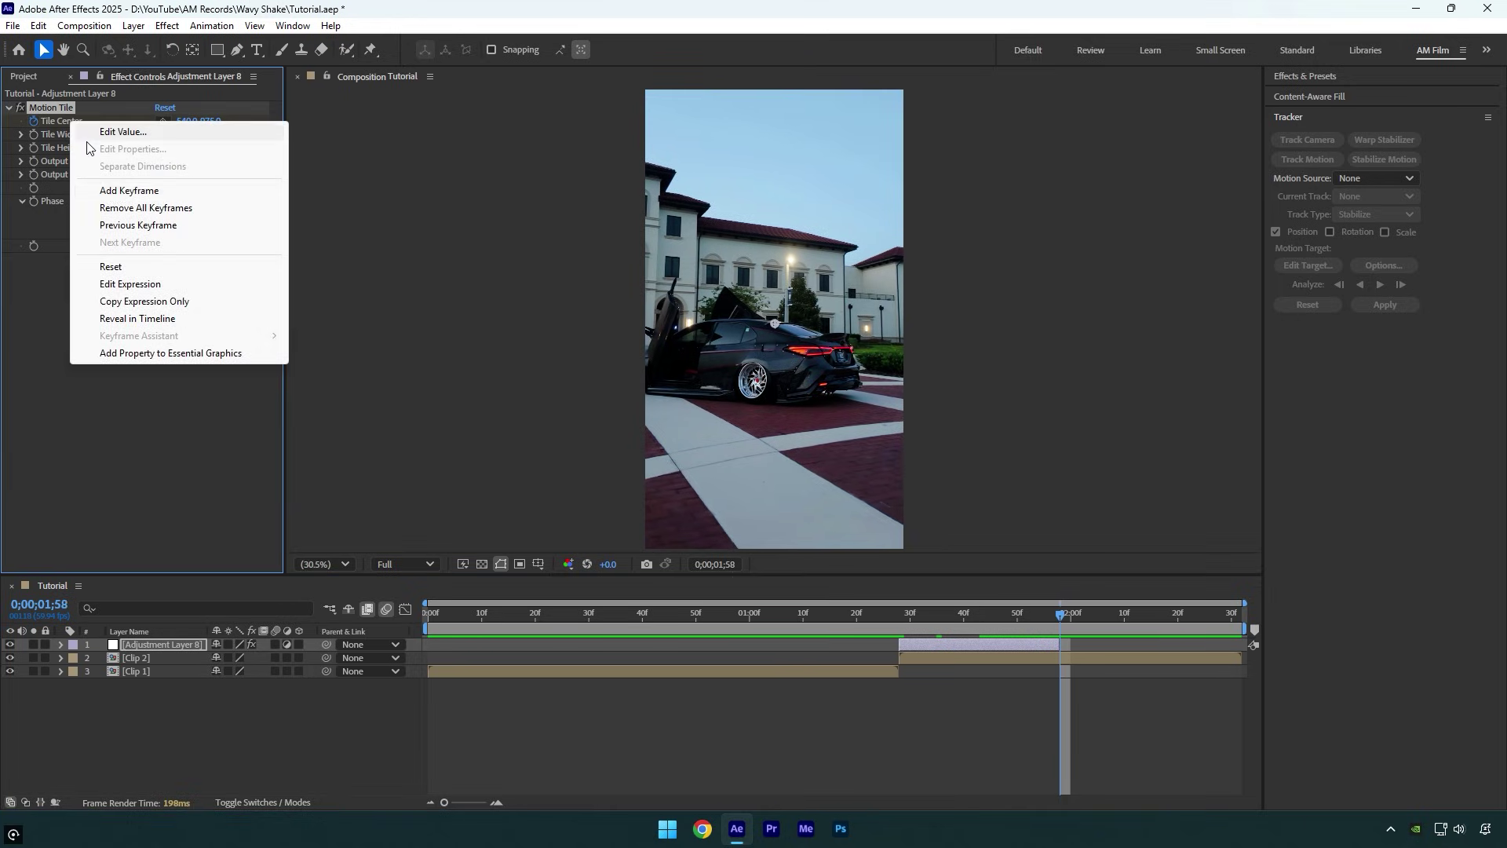
click(115, 267)
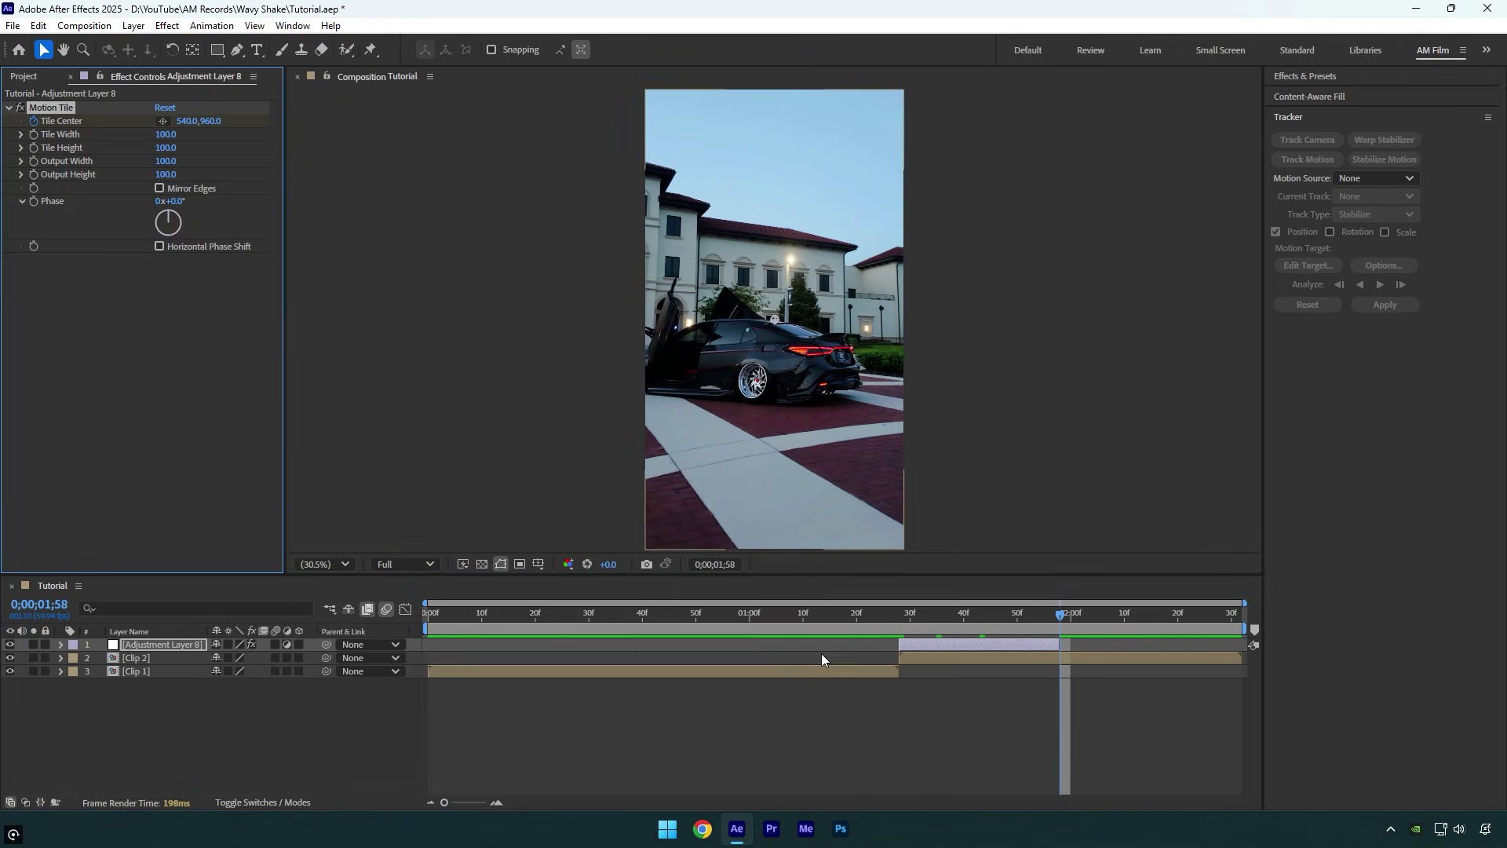
Apply Turbulent Displace and set starting Amount and Size values at the transition start
click(900, 613)
key(ctrl+space)
text(turbul)
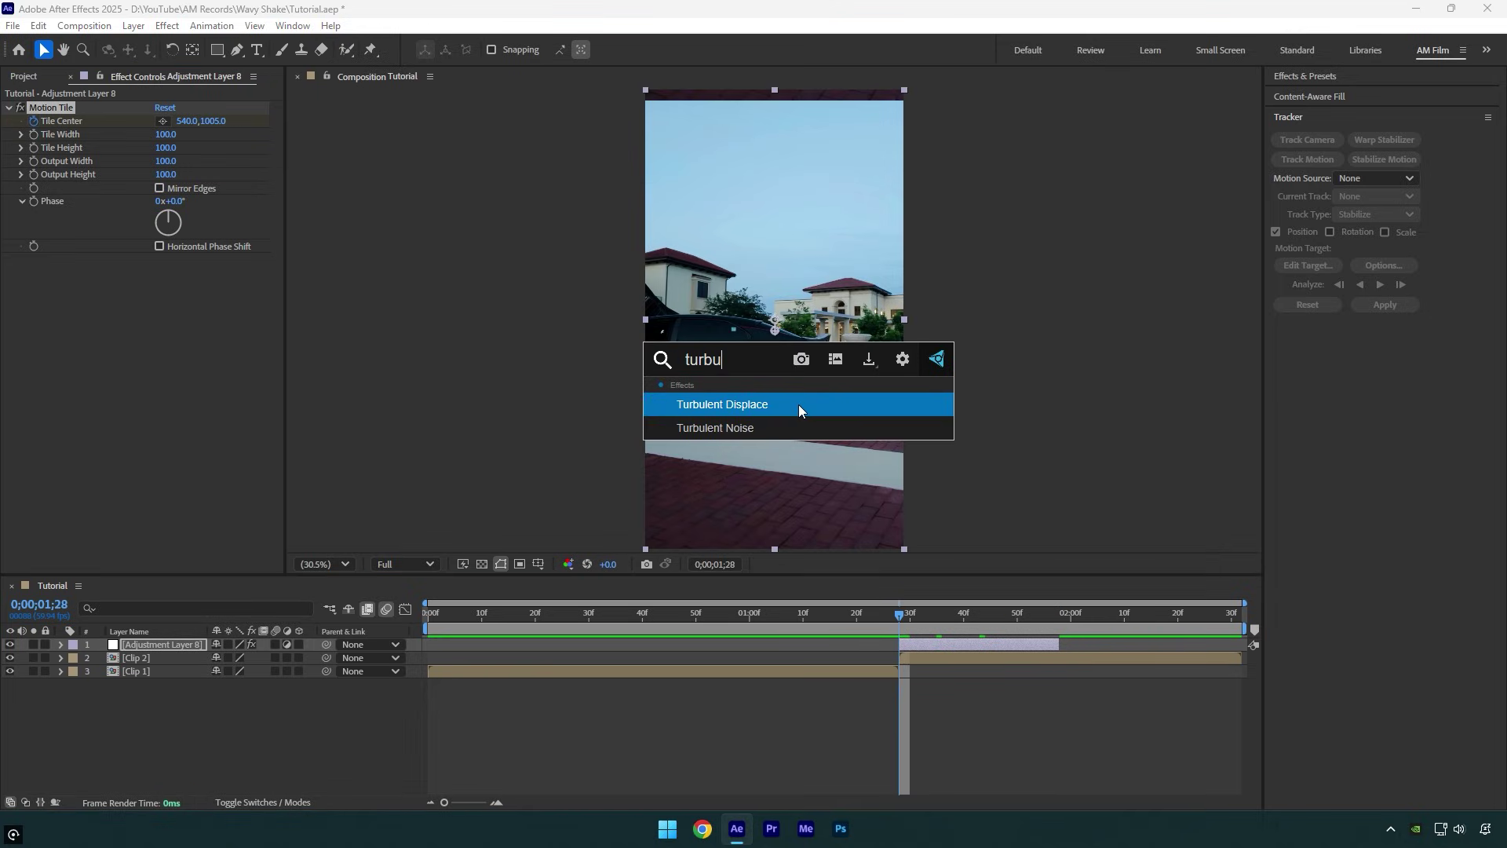
key(Return)
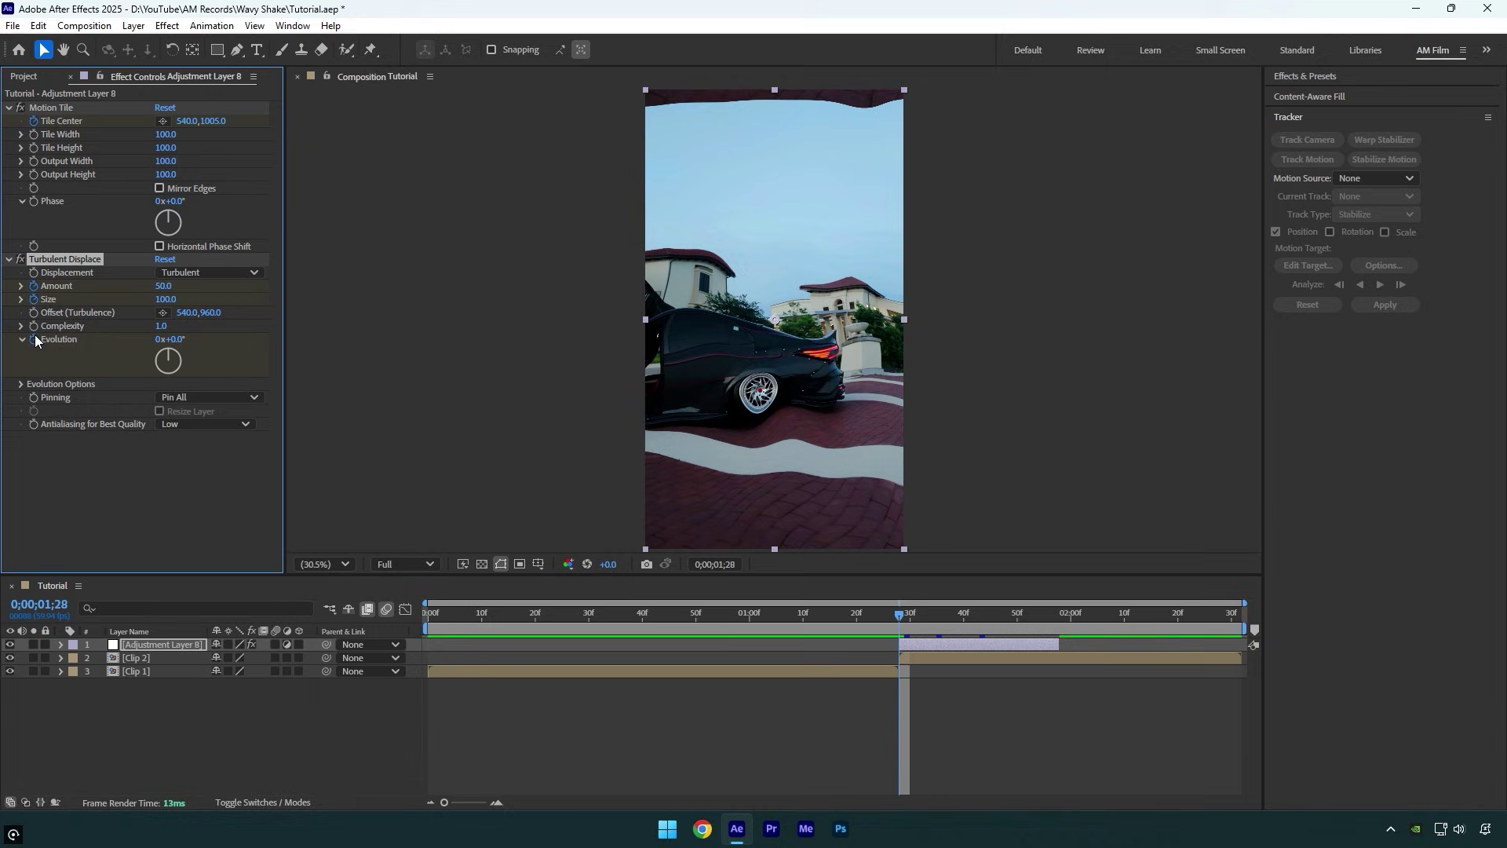
text(40)
key(Tab)
text(80)
key(Return)
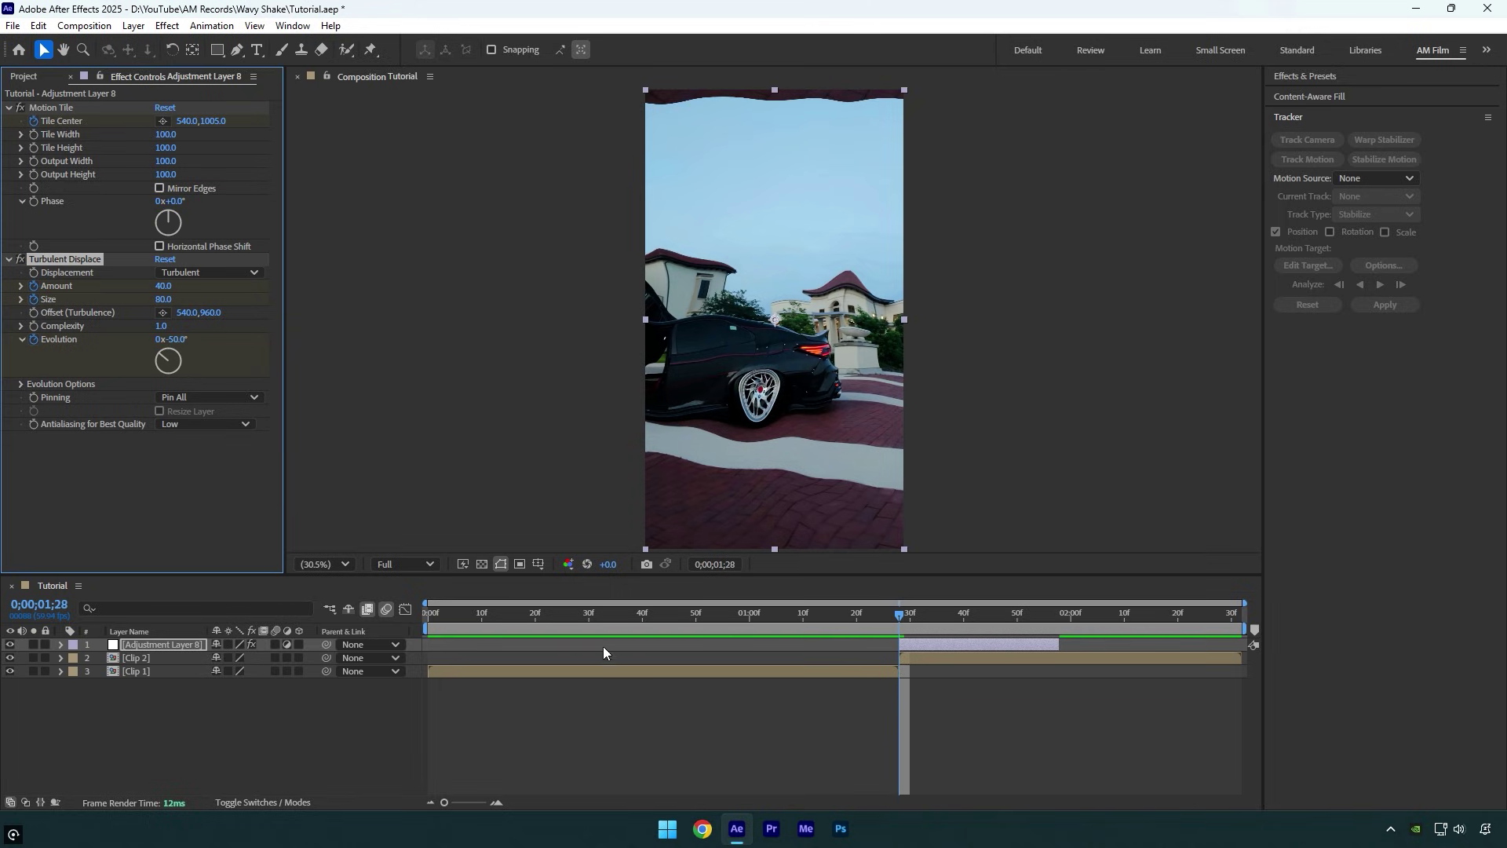
At 1;47, keyframe new Turbulent Displace Amount, Size and Evolution values
drag(904, 626, 998, 619)
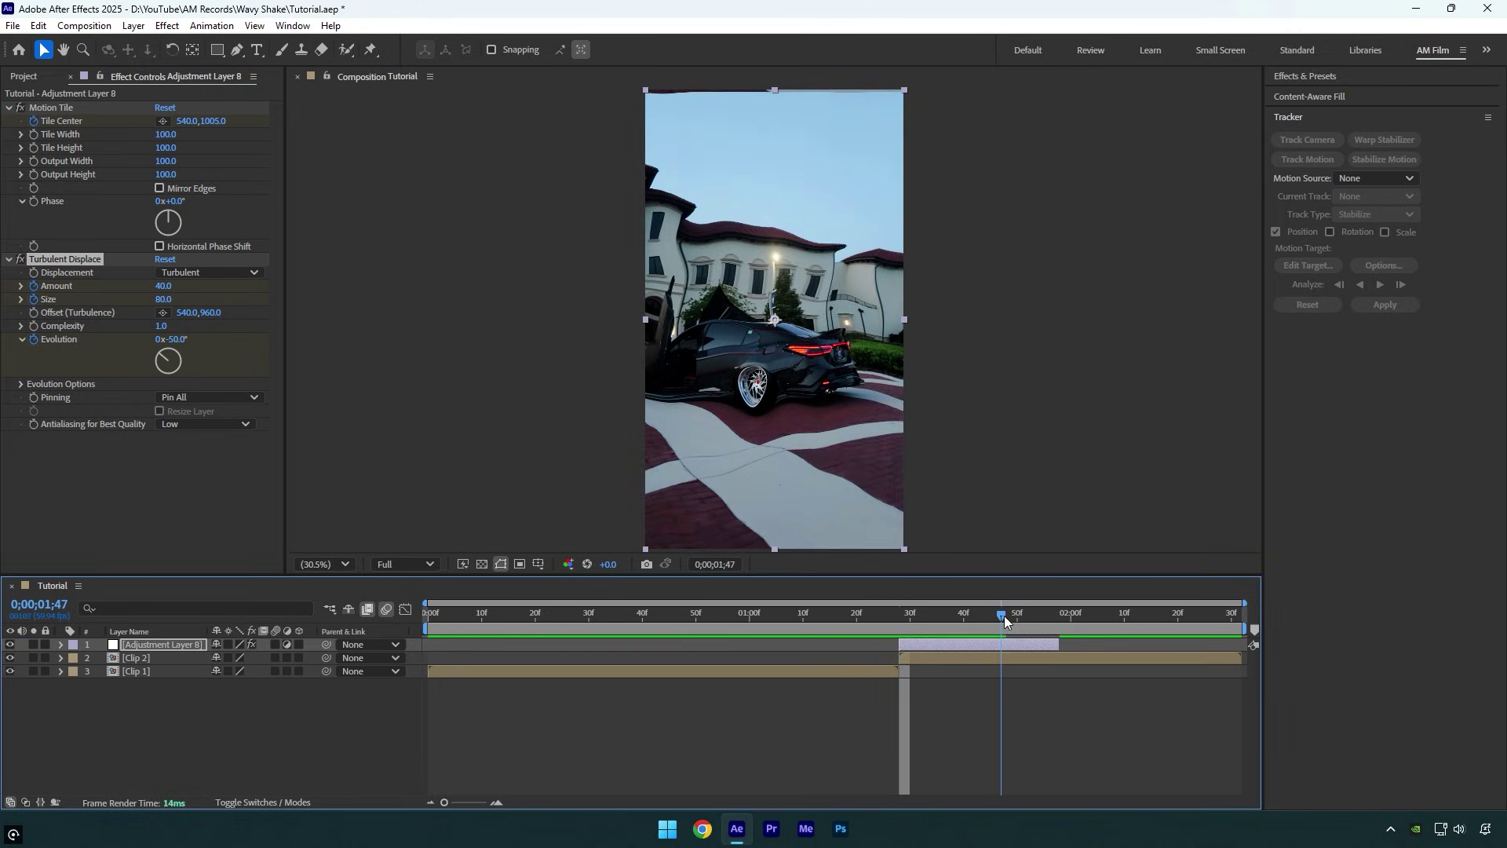
click(164, 285)
text(10)
key(Tab)
text(200)
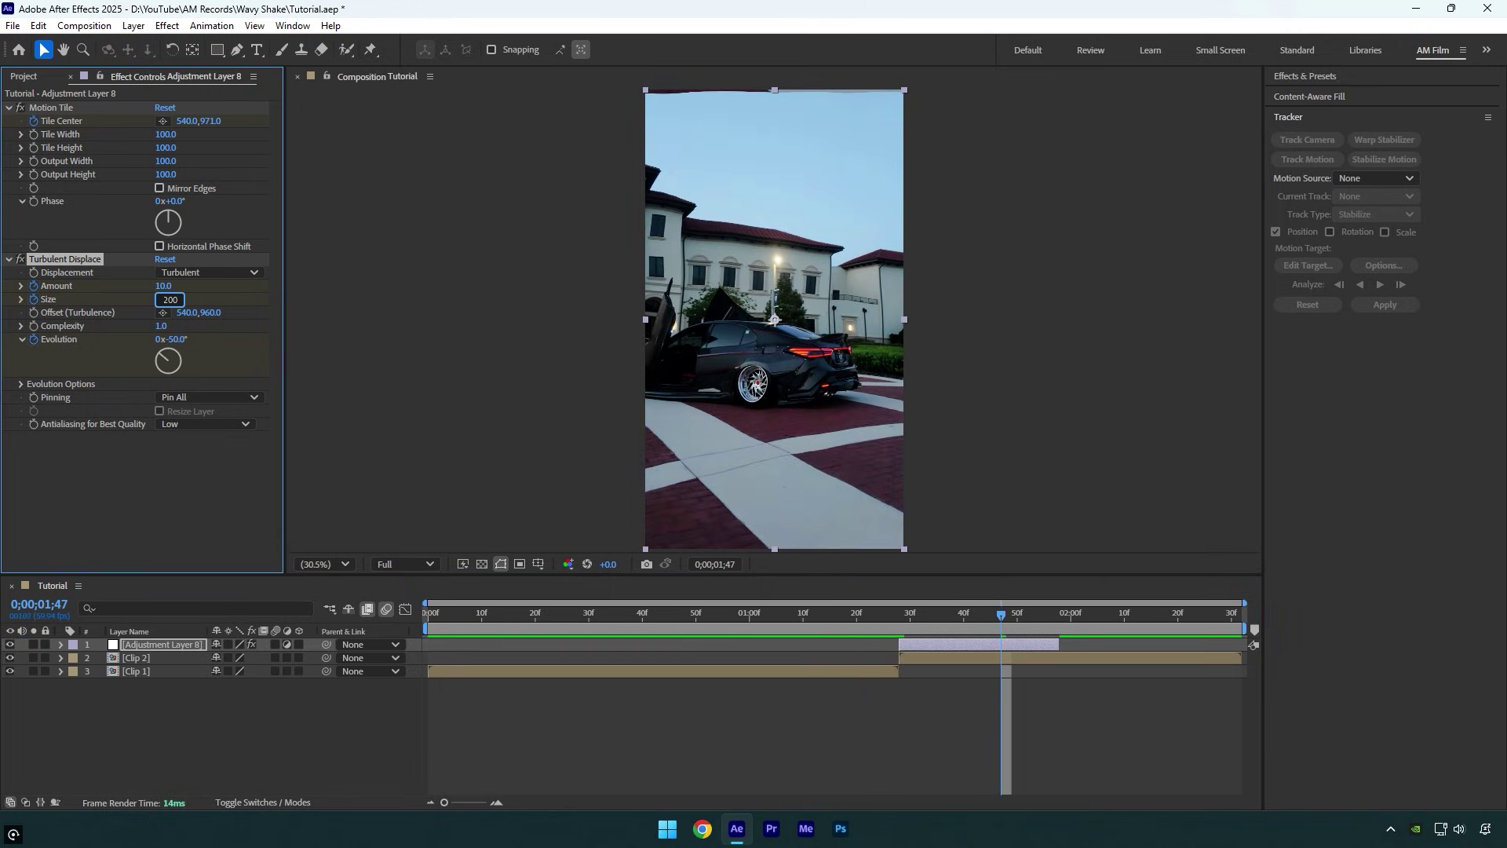
key(Return)
click(175, 339)
text(0)
key(Return)
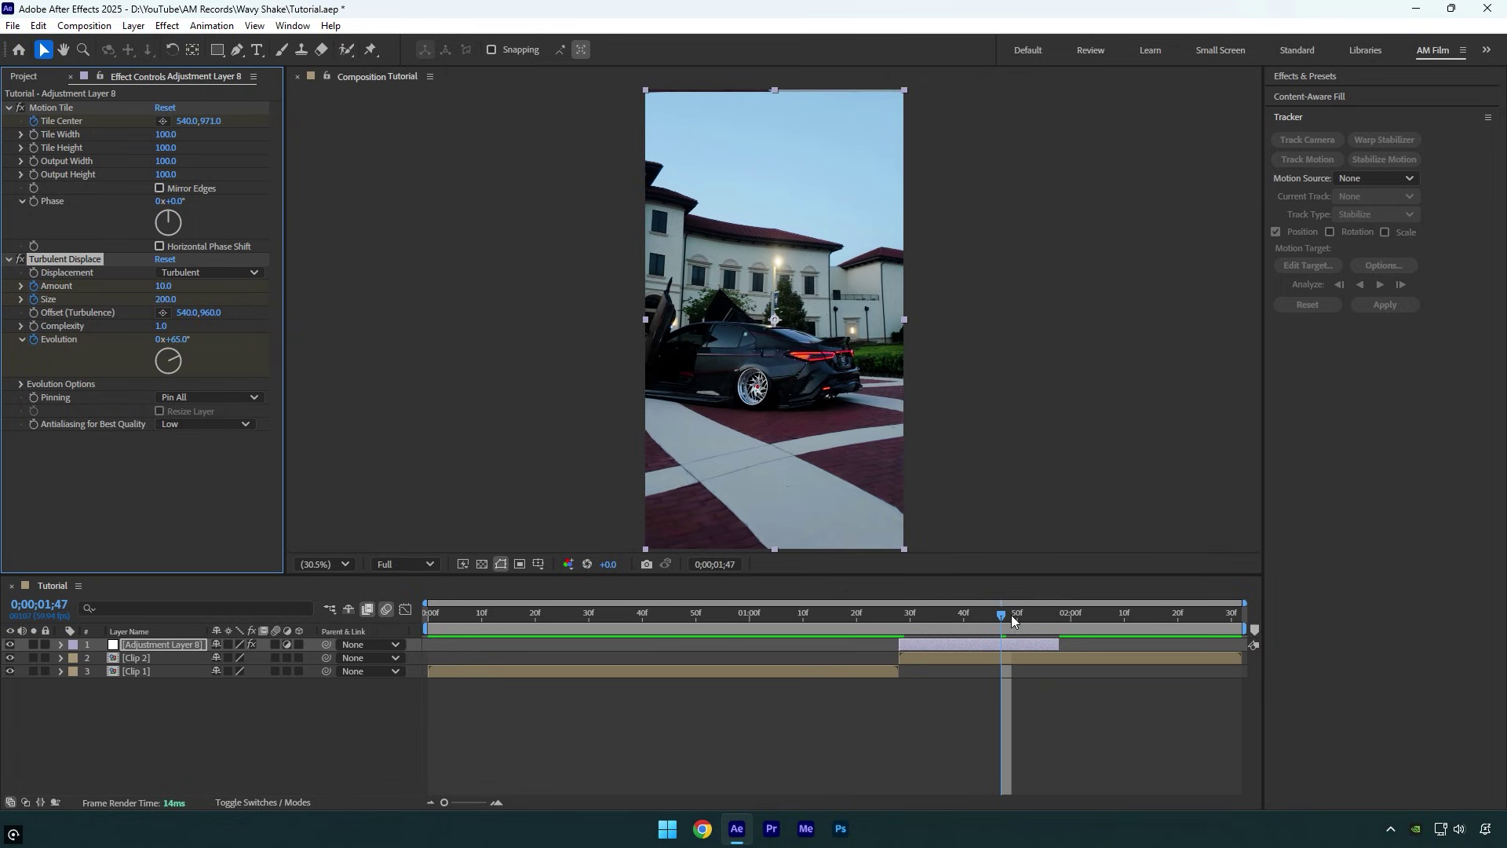
At 1;58, set Amount 0, Size 315 and new Evolution, then reveal keyframes with U
drag(1011, 616, 1060, 609)
click(161, 287)
text(0)
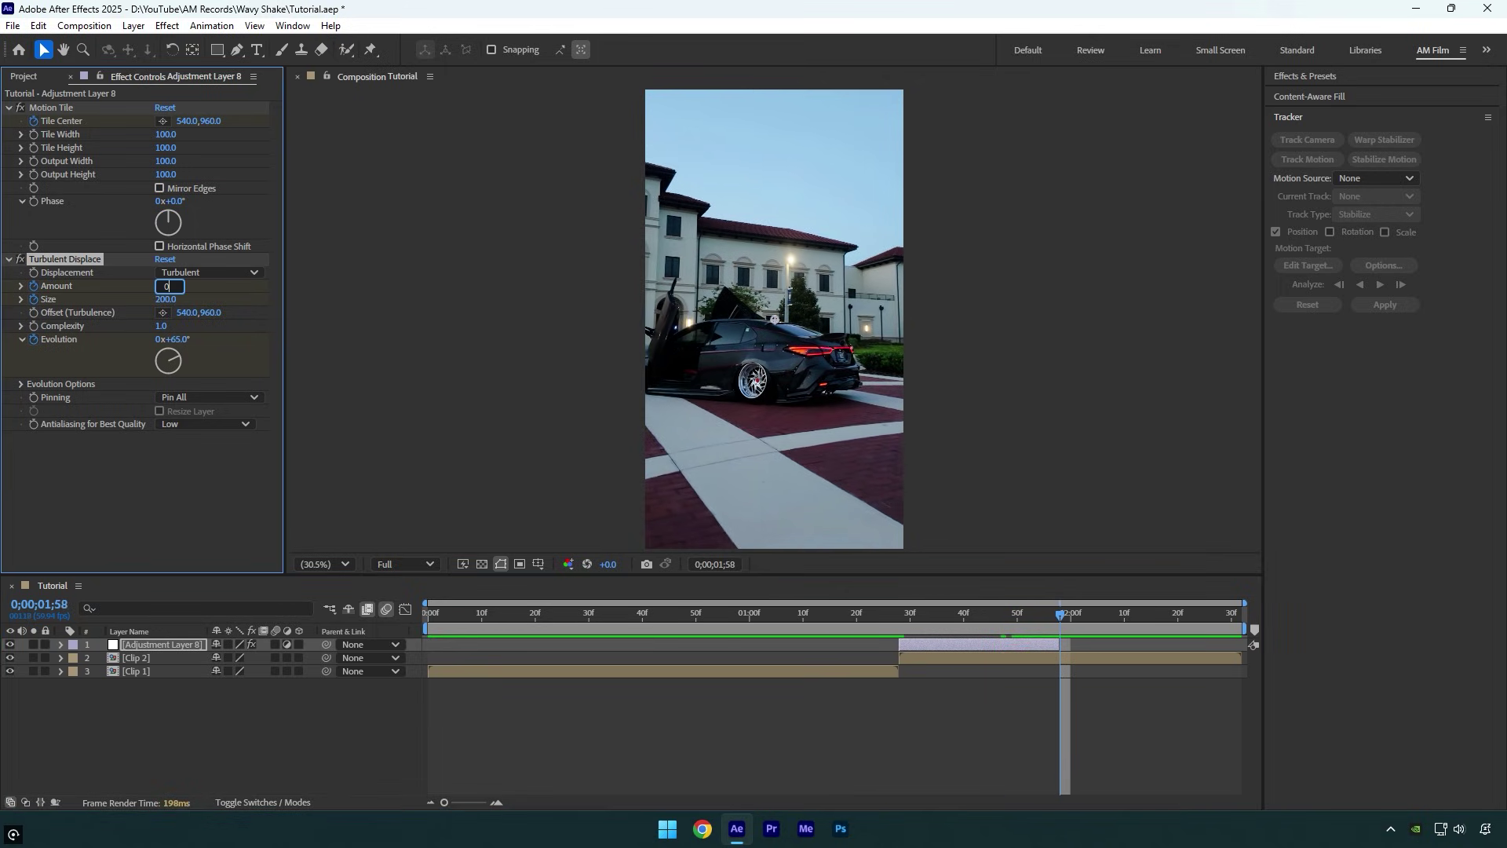
key(Tab)
text(3)
key(Return)
click(174, 340)
text(310)
key(Return)
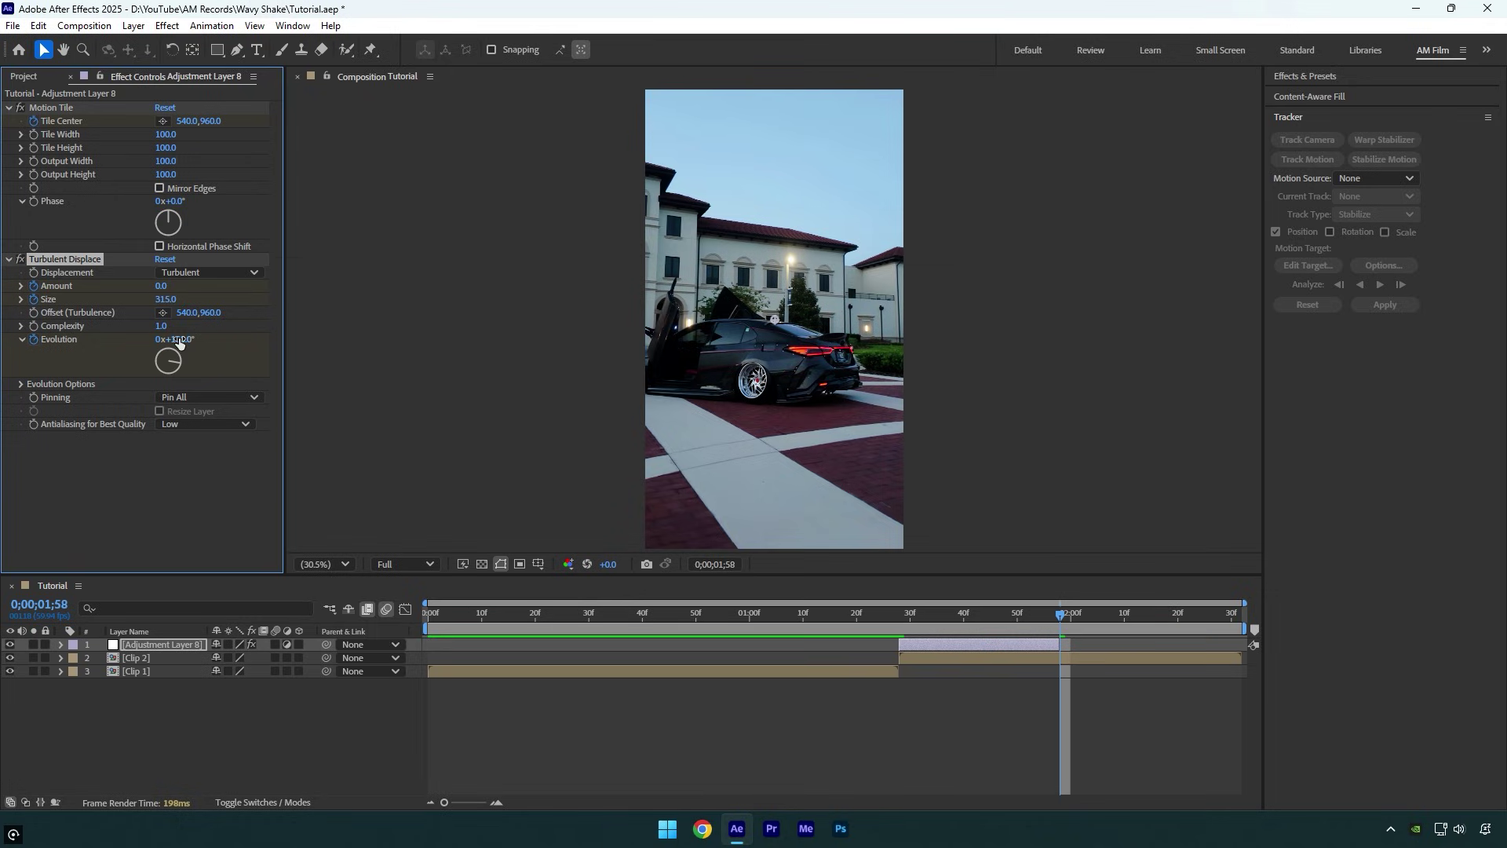
key(u)
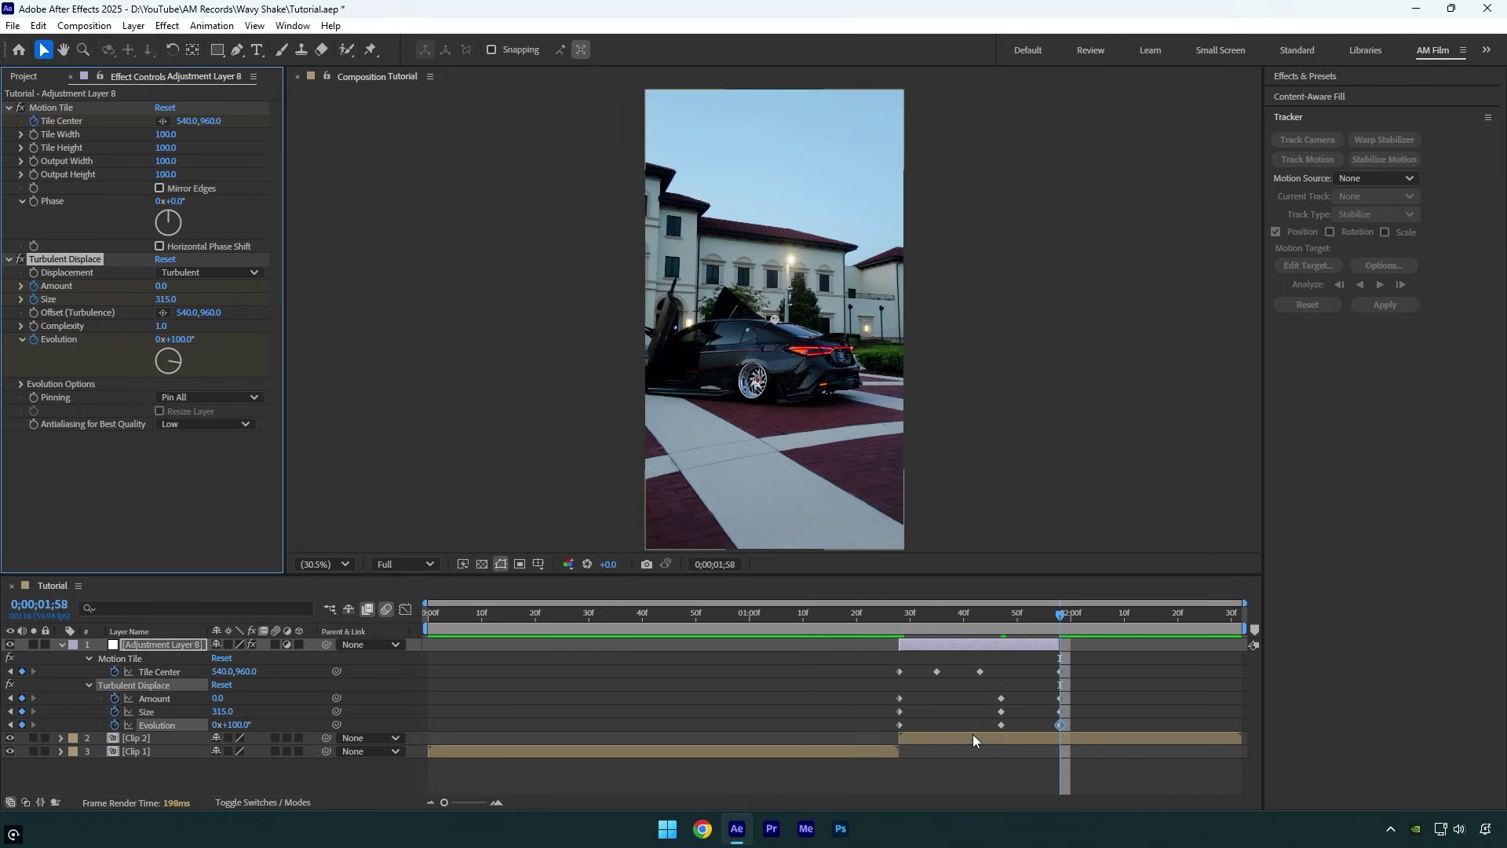
Drag the 10.0 Amount keyframe to 0;00;01;47 and return the playhead to 1;28
click(1001, 698)
drag(1001, 699, 980, 699)
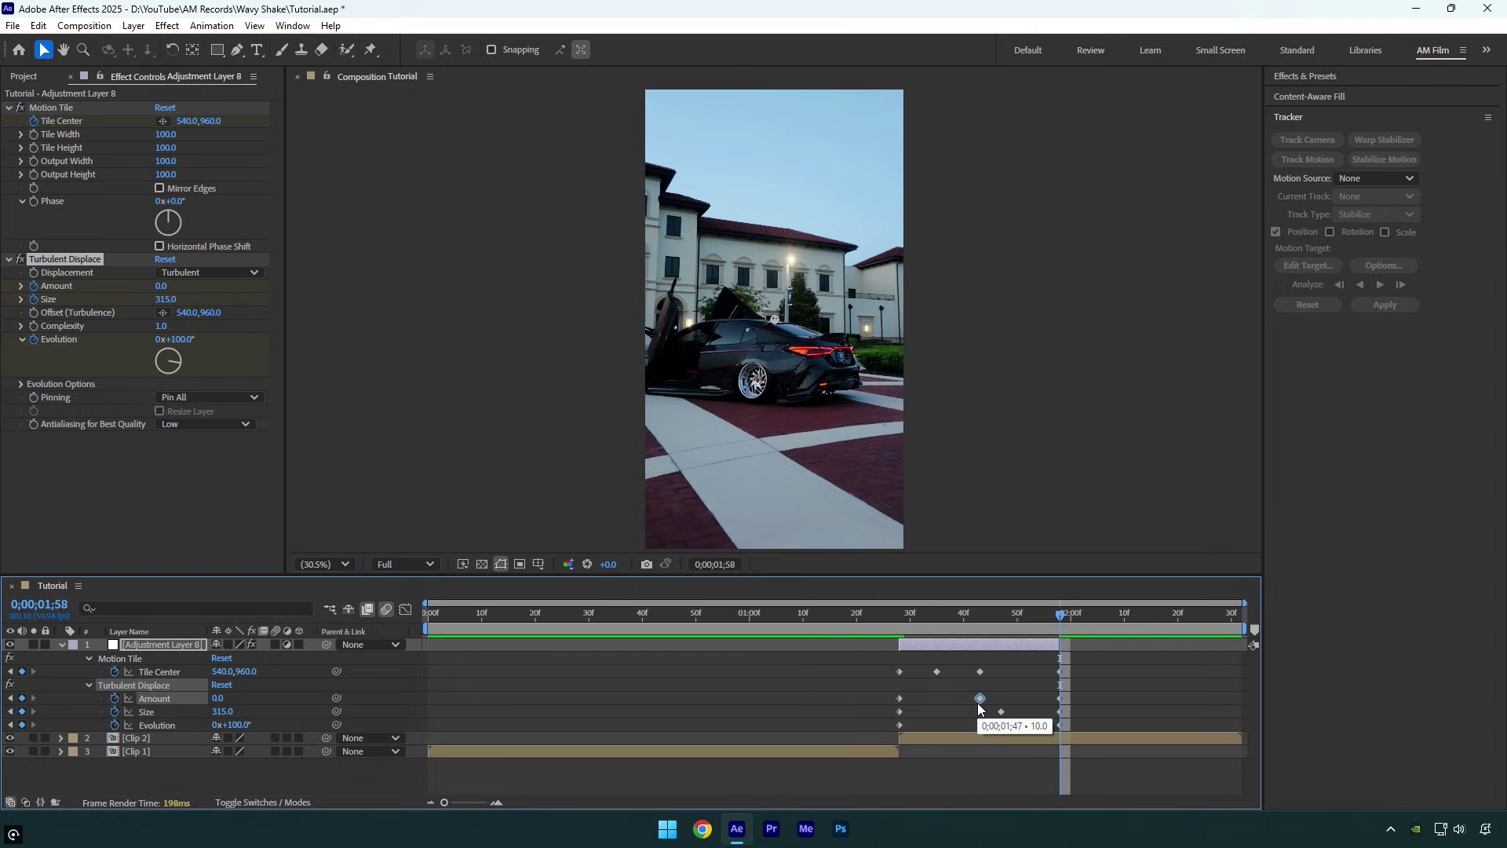
drag(937, 618, 899, 617)
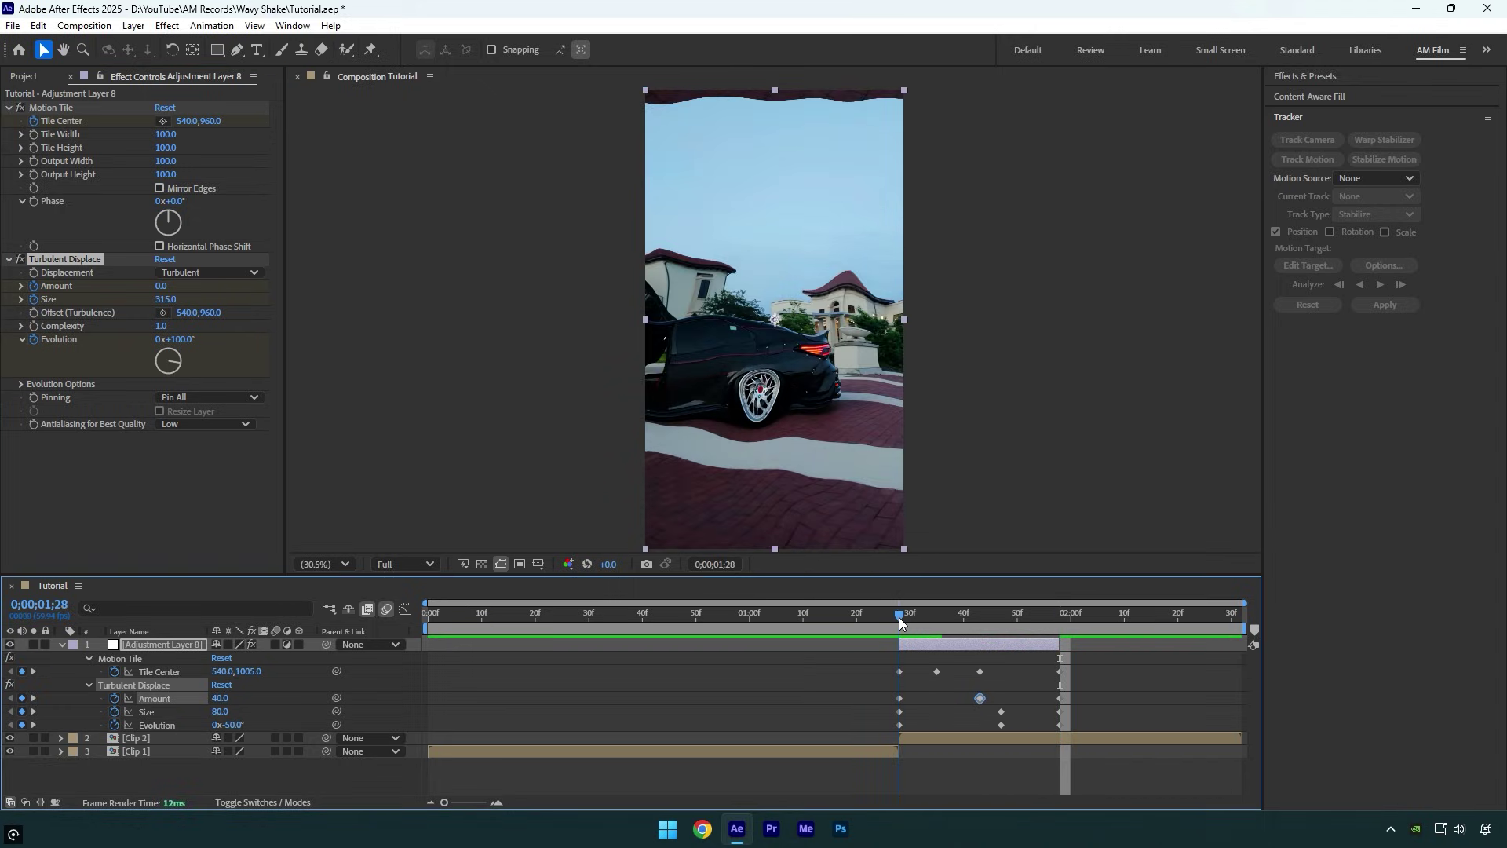
key(ctrl+space)
text(dire)
Apply Directional Blur with Blur Length 35 at 1;28 and 0 at 1;45, then preview
key(Return)
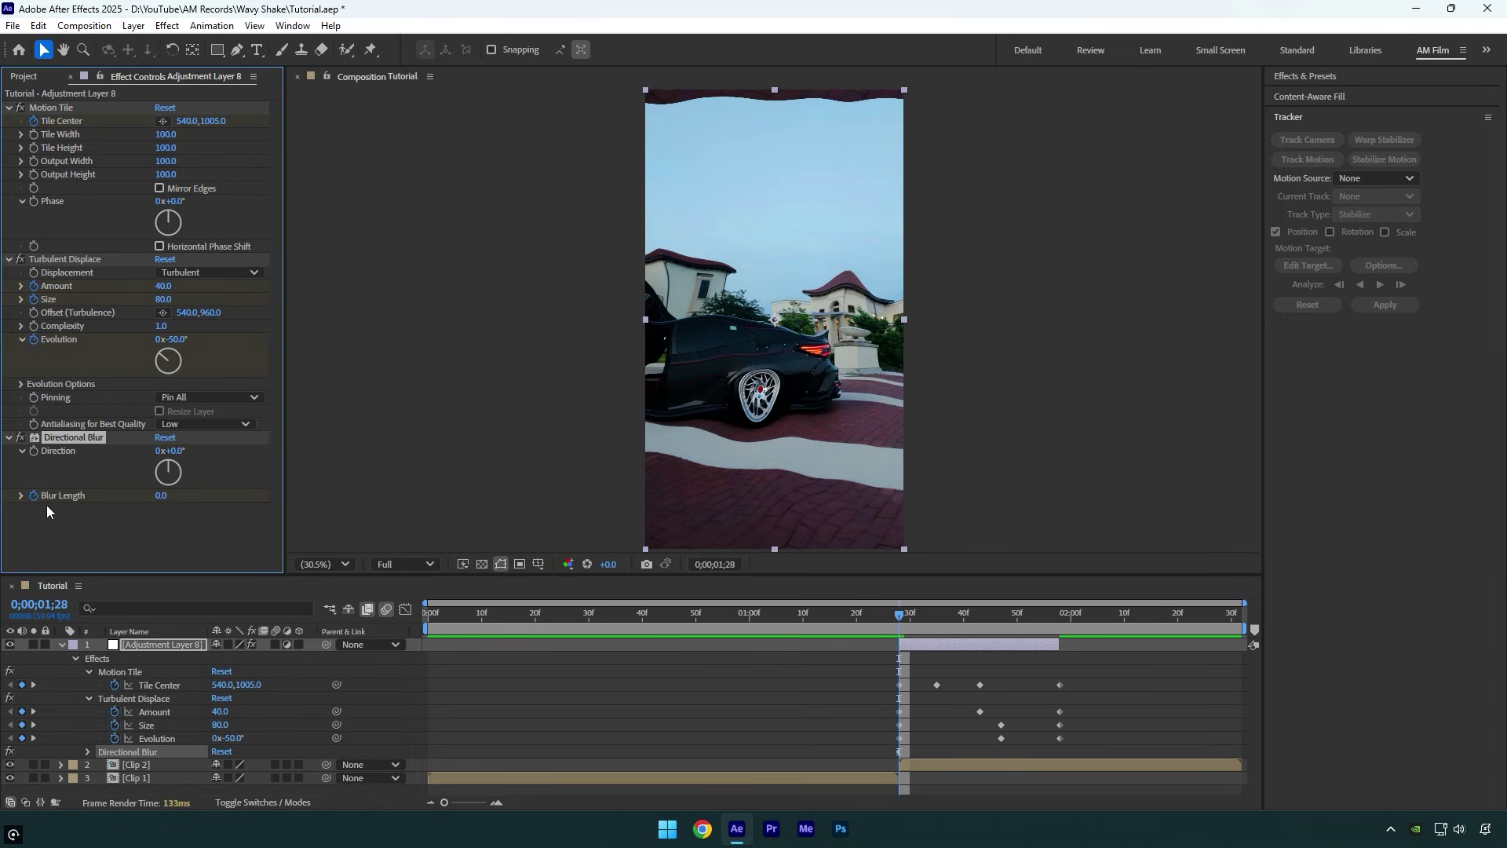
drag(158, 496, 178, 497)
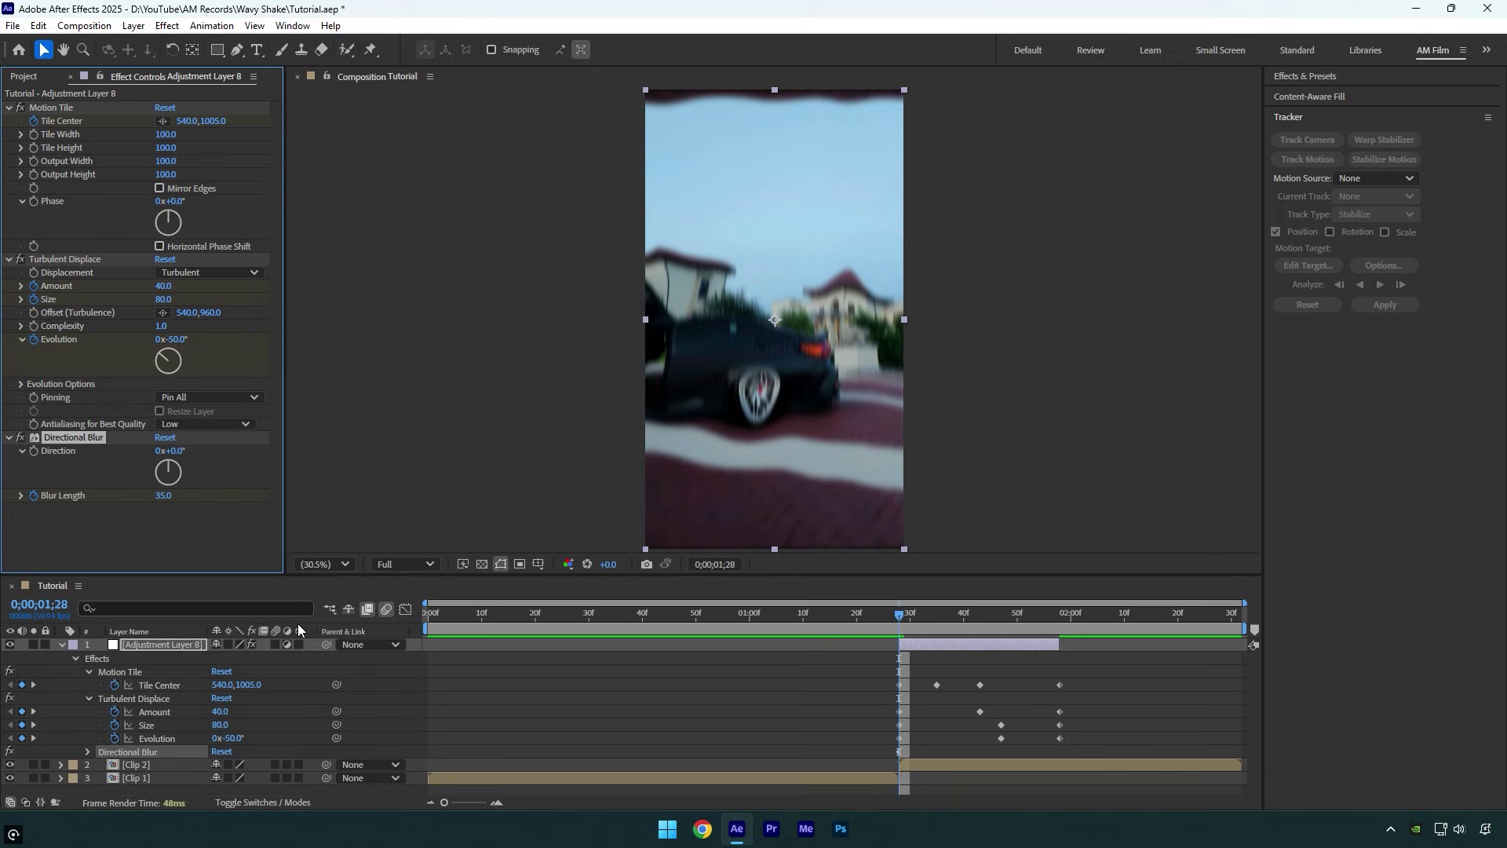
click(990, 615)
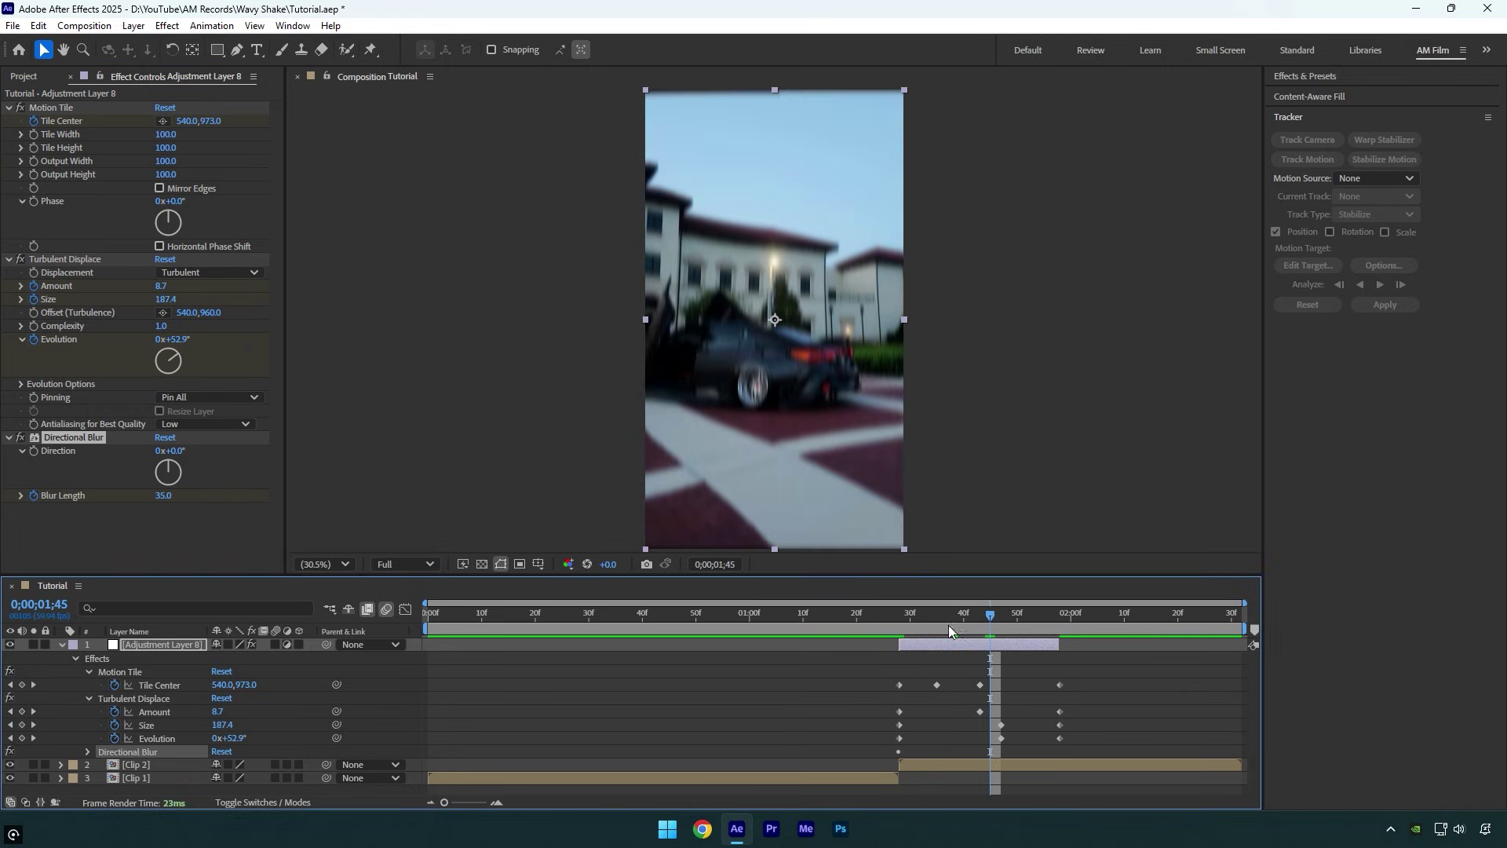
click(169, 496)
text(0)
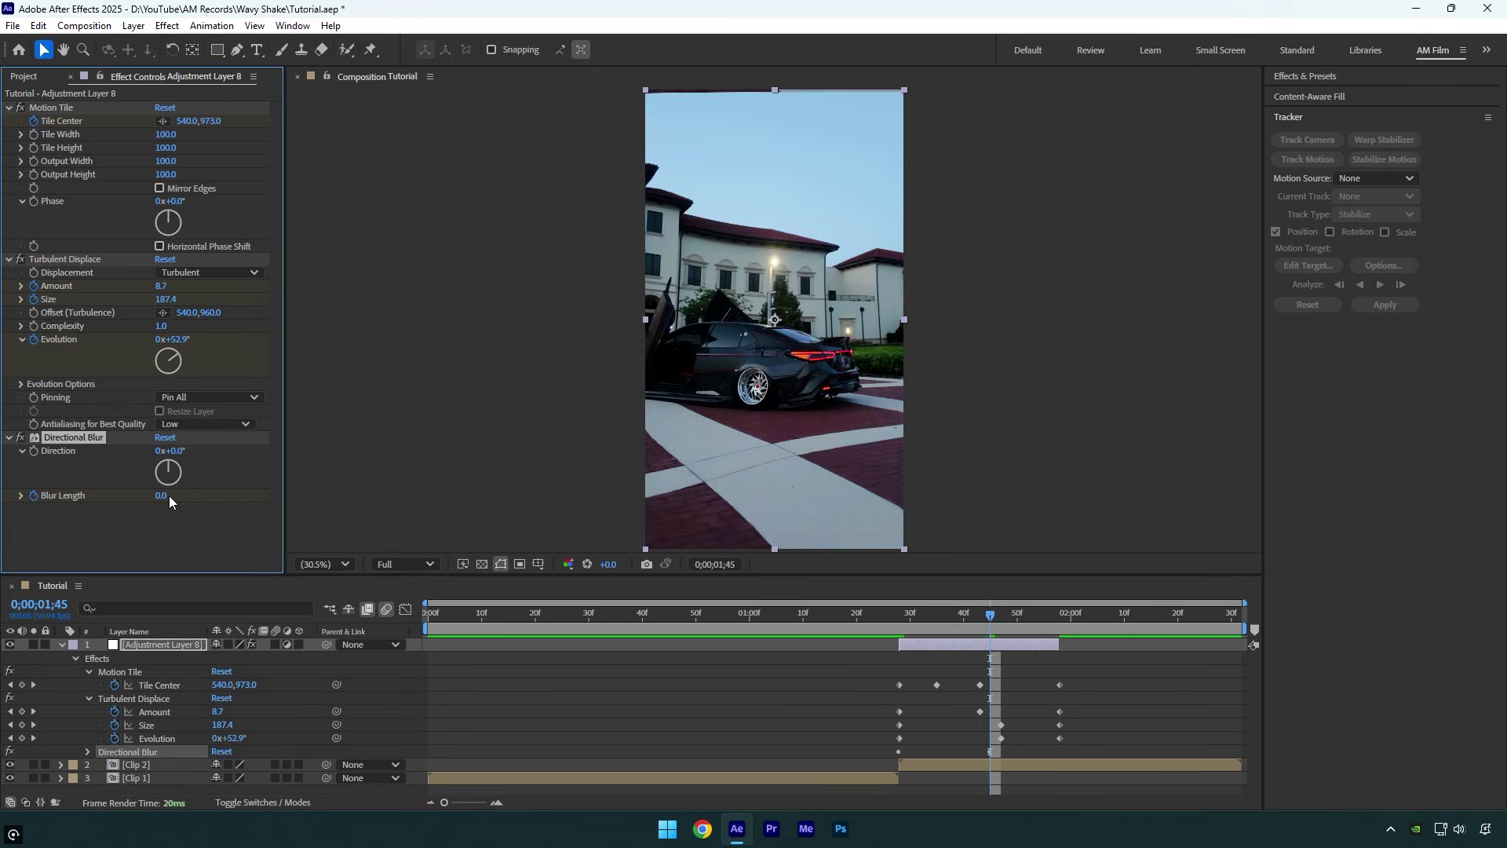
click(279, 644)
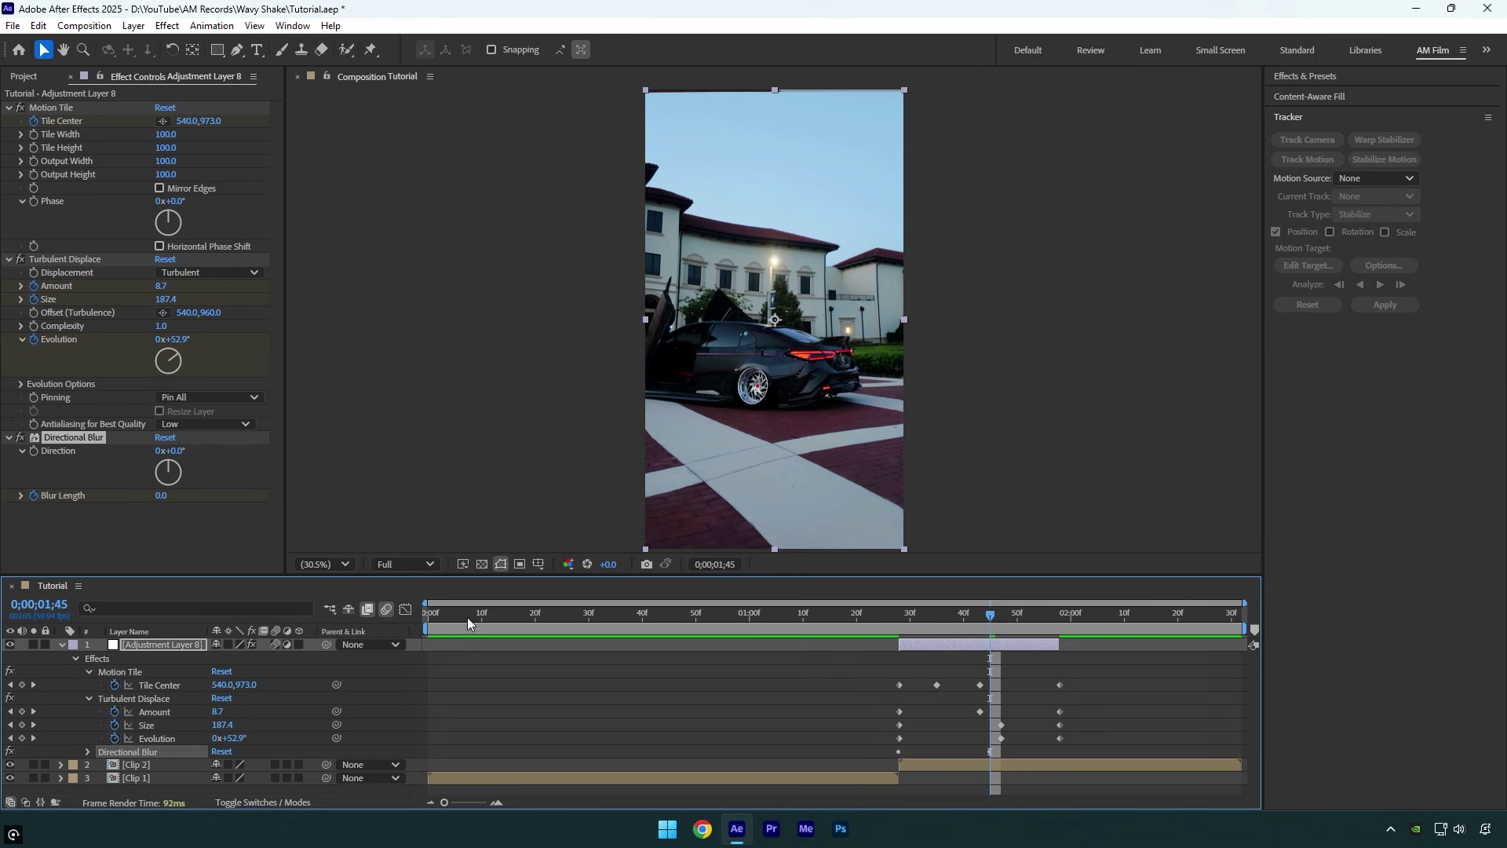
key(Home)
key(space)
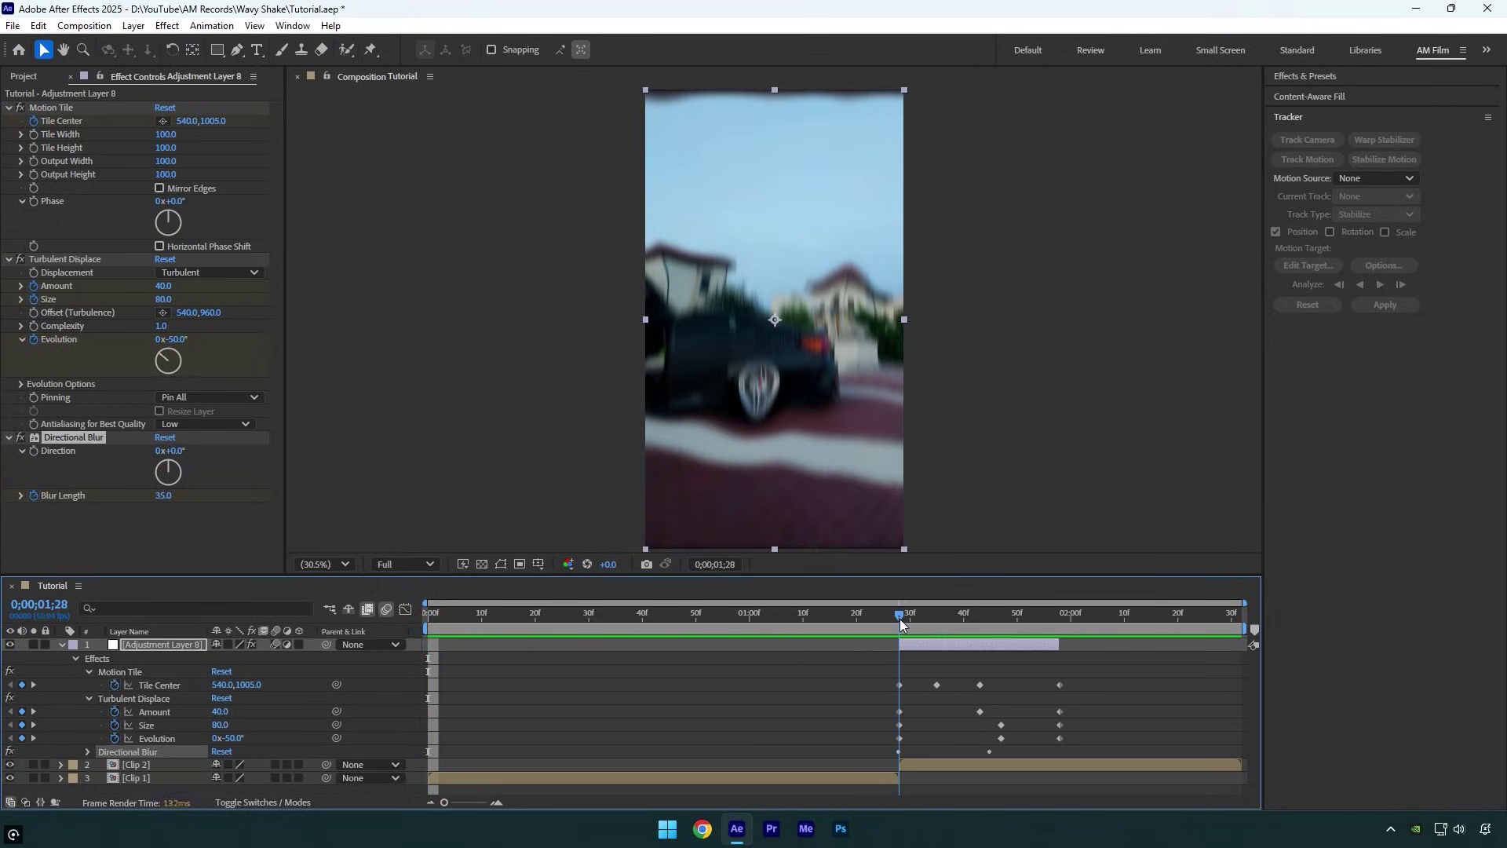
Stop playback, enable Mirror Edges, set Output Height 120, and move the playhead to 0;51
key(space)
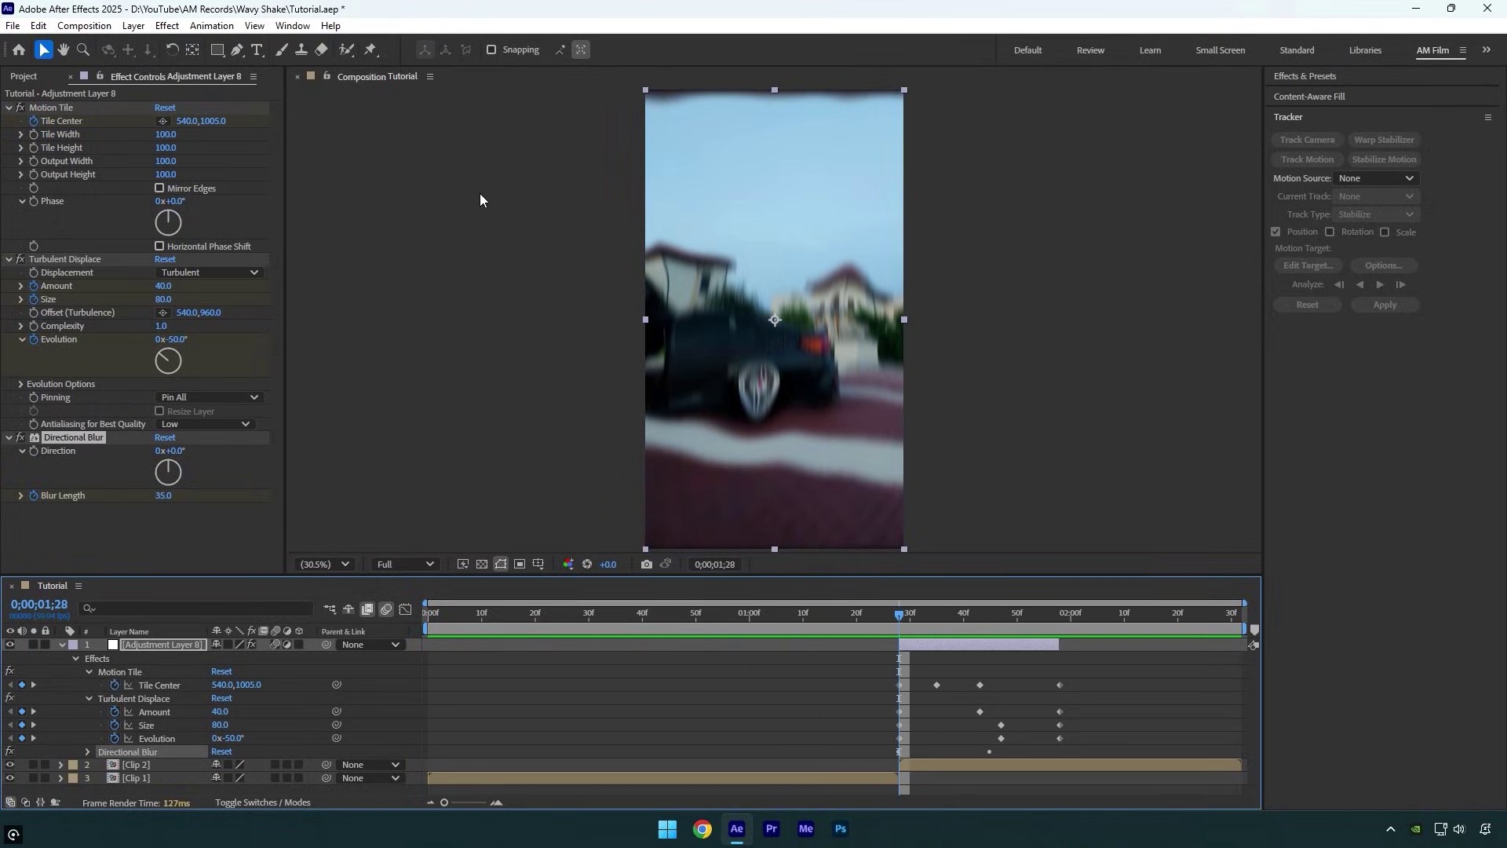
click(203, 185)
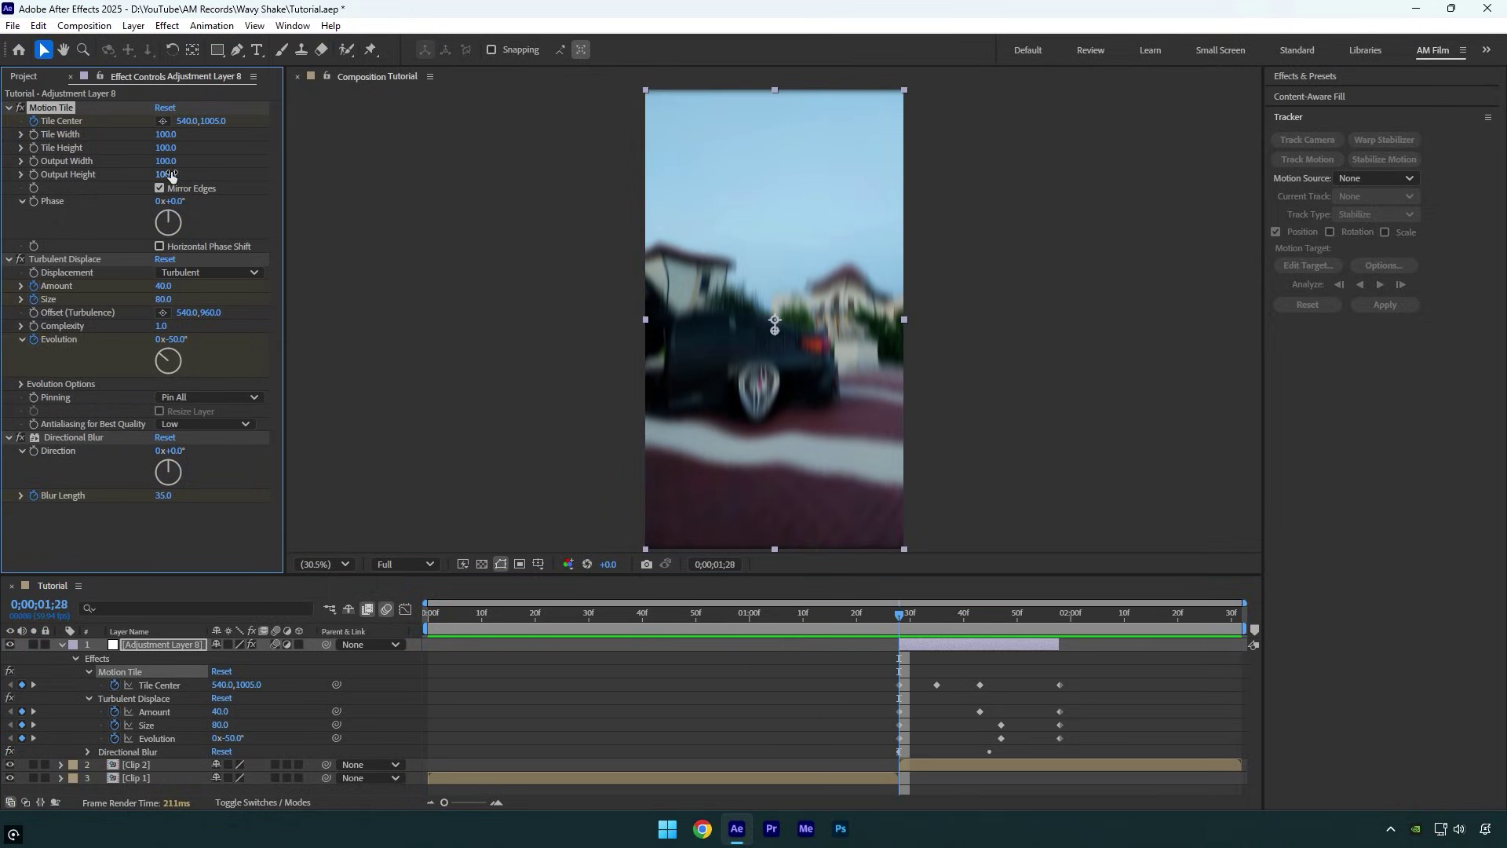
click(171, 173)
text(120)
key(Return)
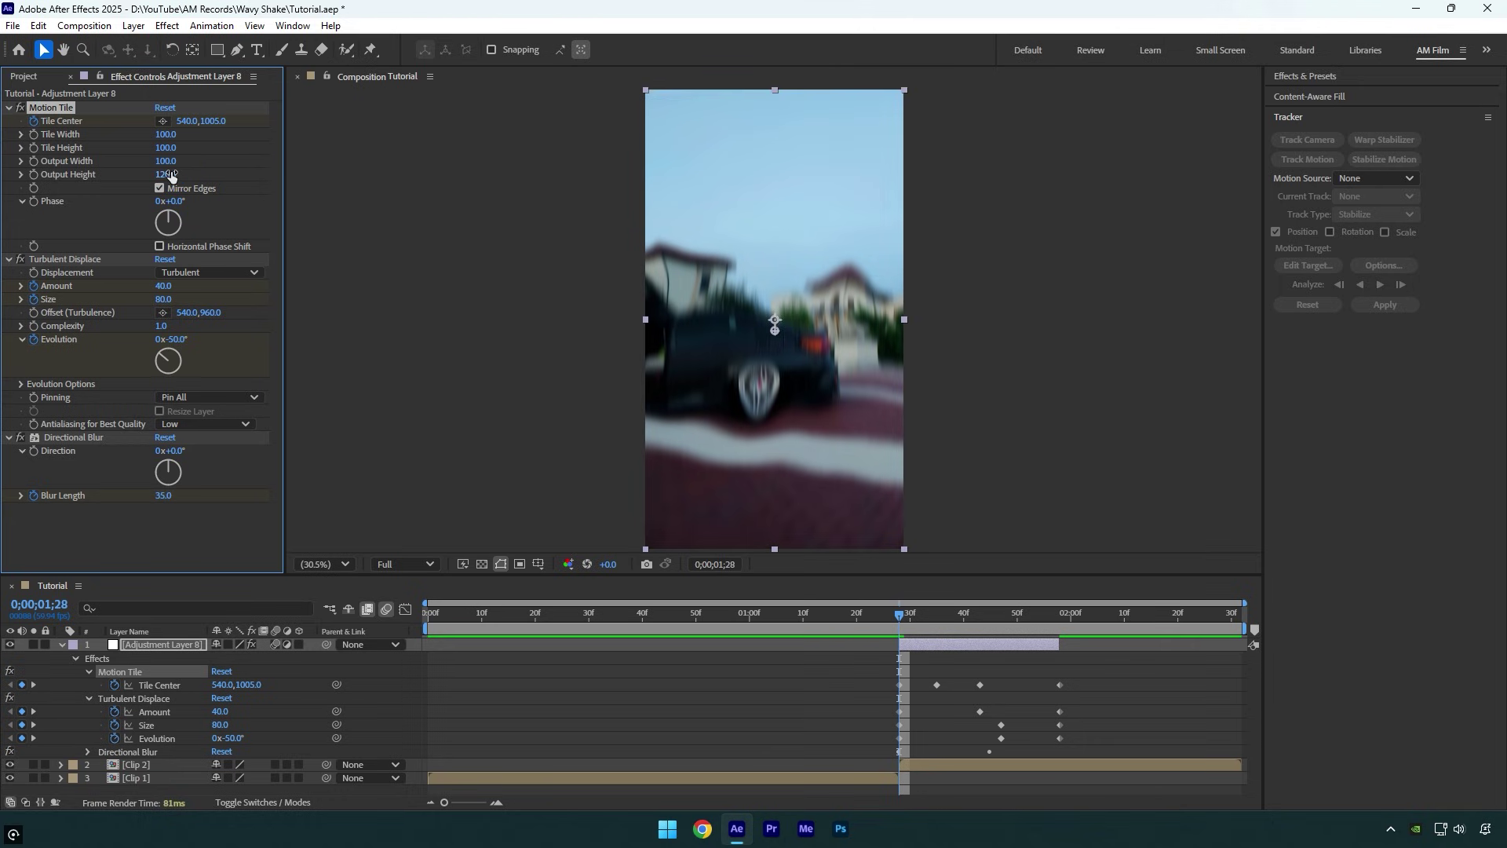
drag(880, 621, 703, 626)
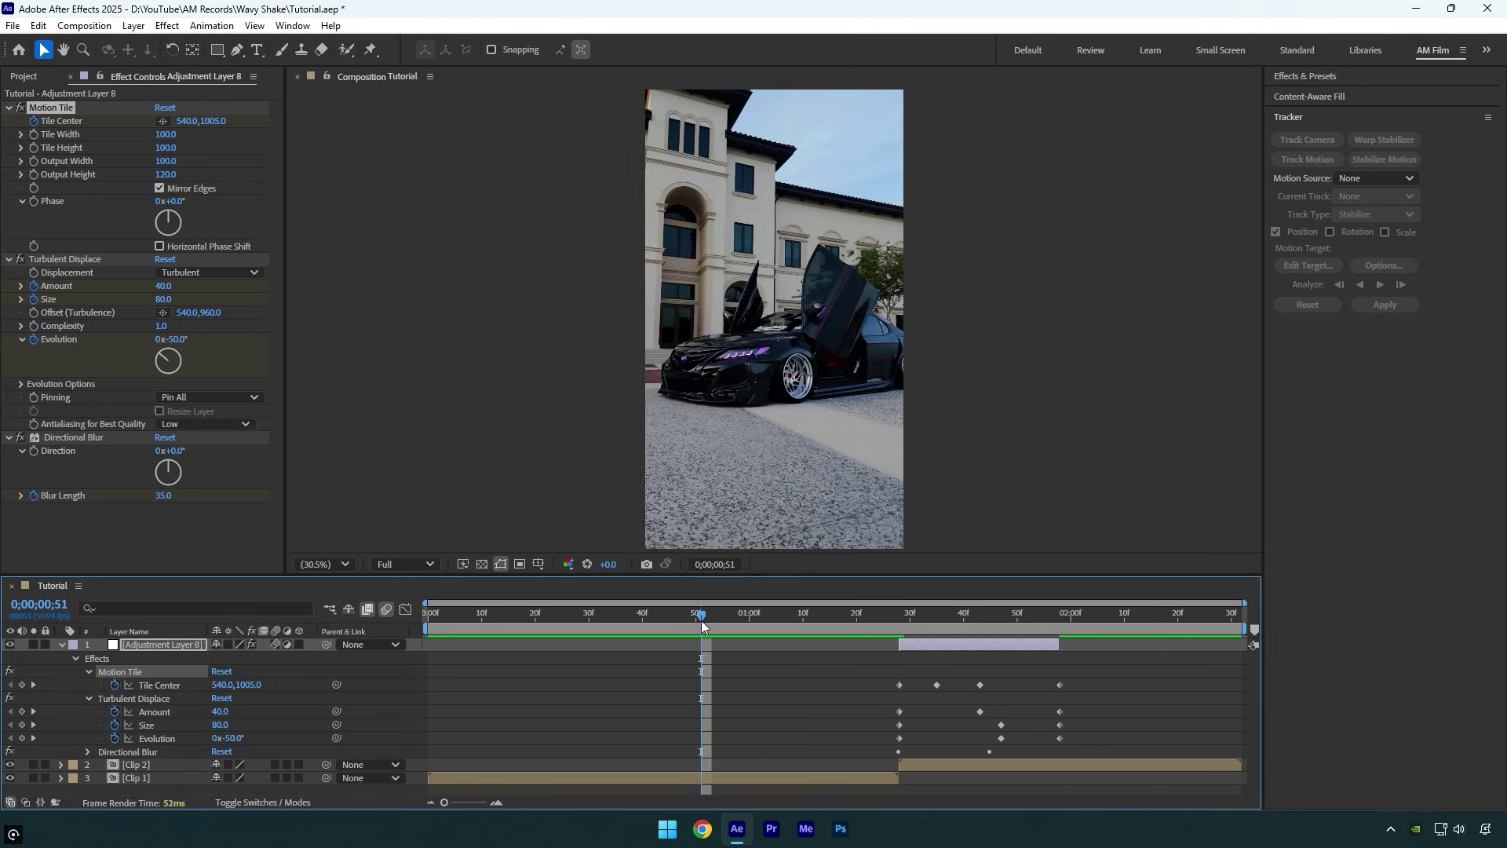